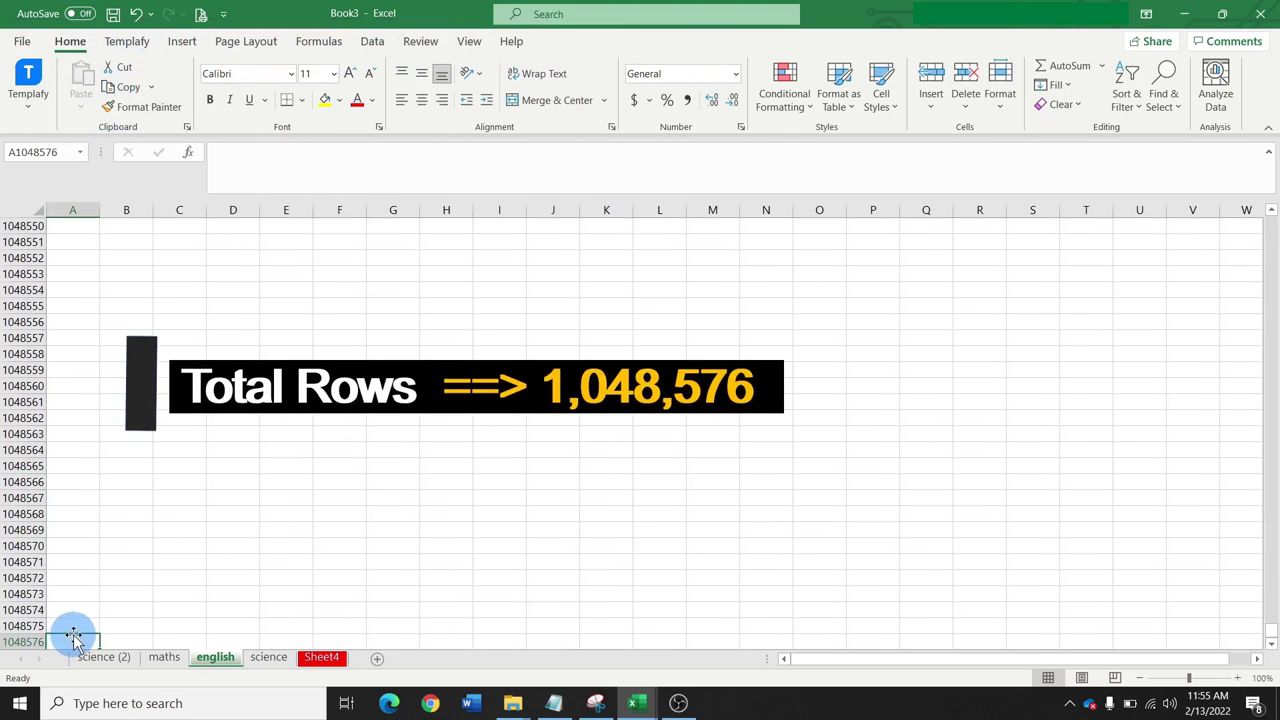
Jump to the top of the sheet, inspect cell D5, and scroll the science sheet one column right
{"action": "key", "text": "ctrl+Up"}
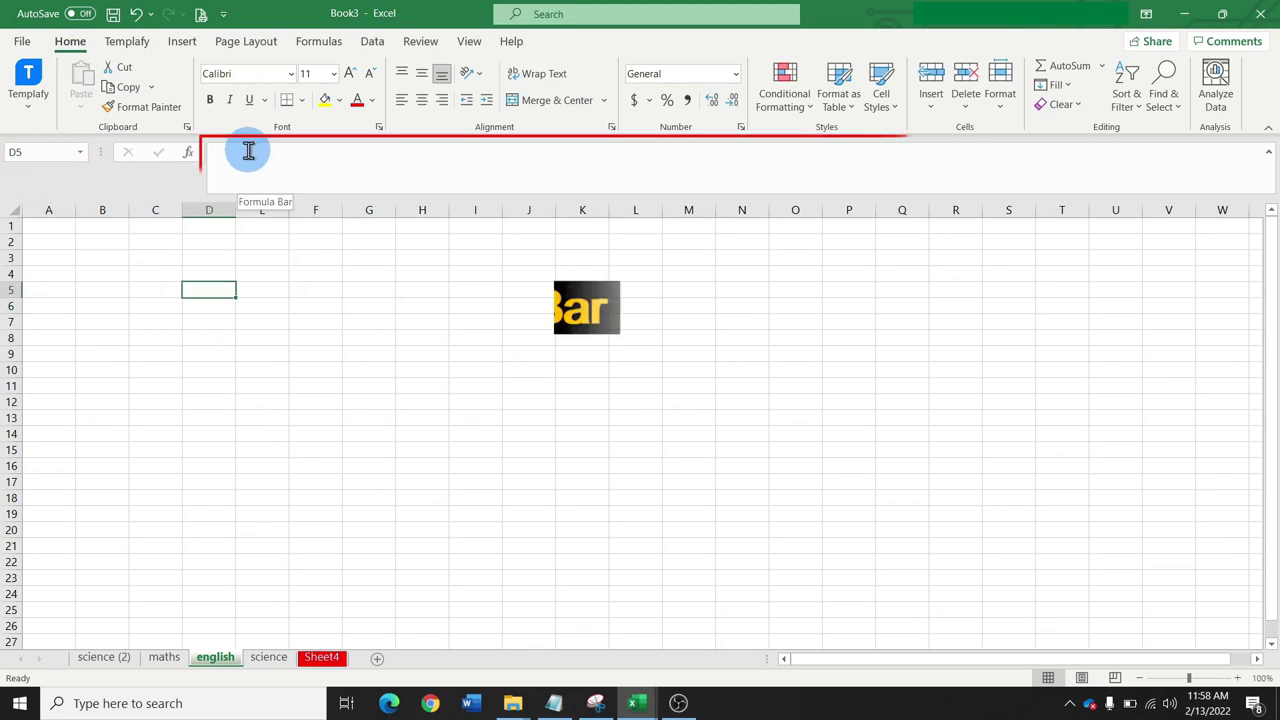
{"action": "left_click", "coordinate": [248, 152]}
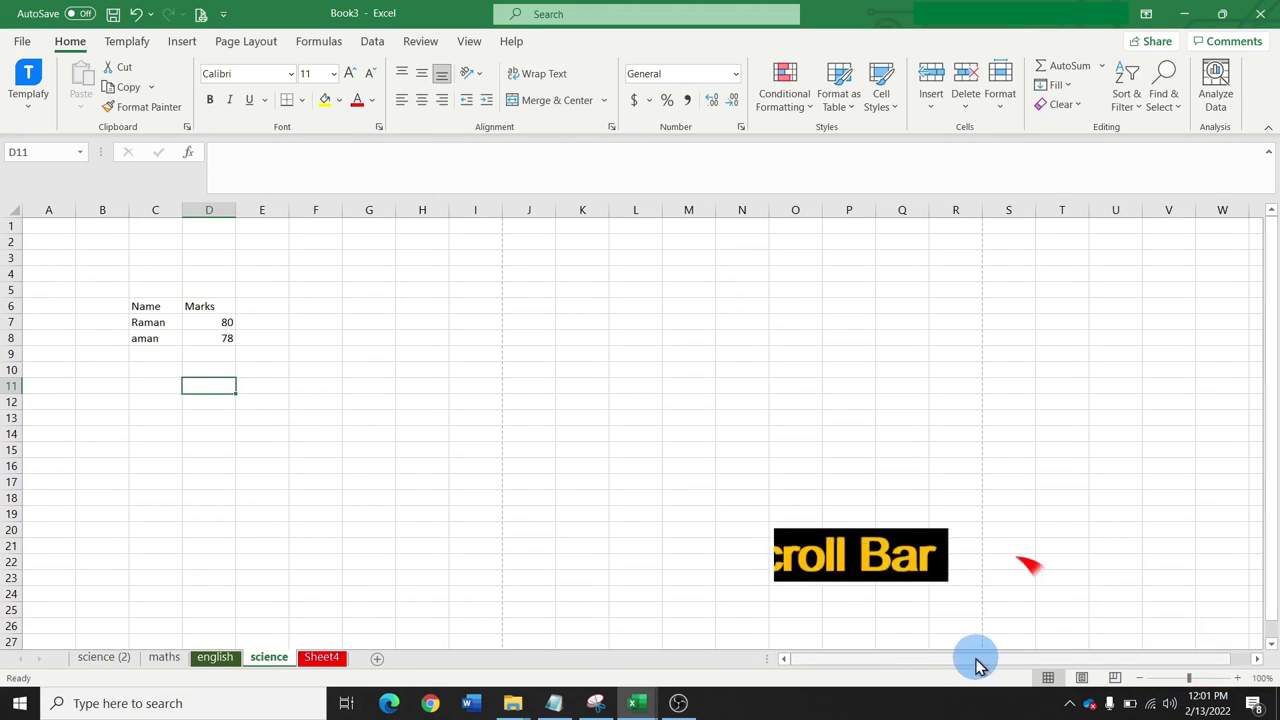
{"action": "left_click_drag", "start_coordinate": [974, 660], "coordinate": [1000, 660]}
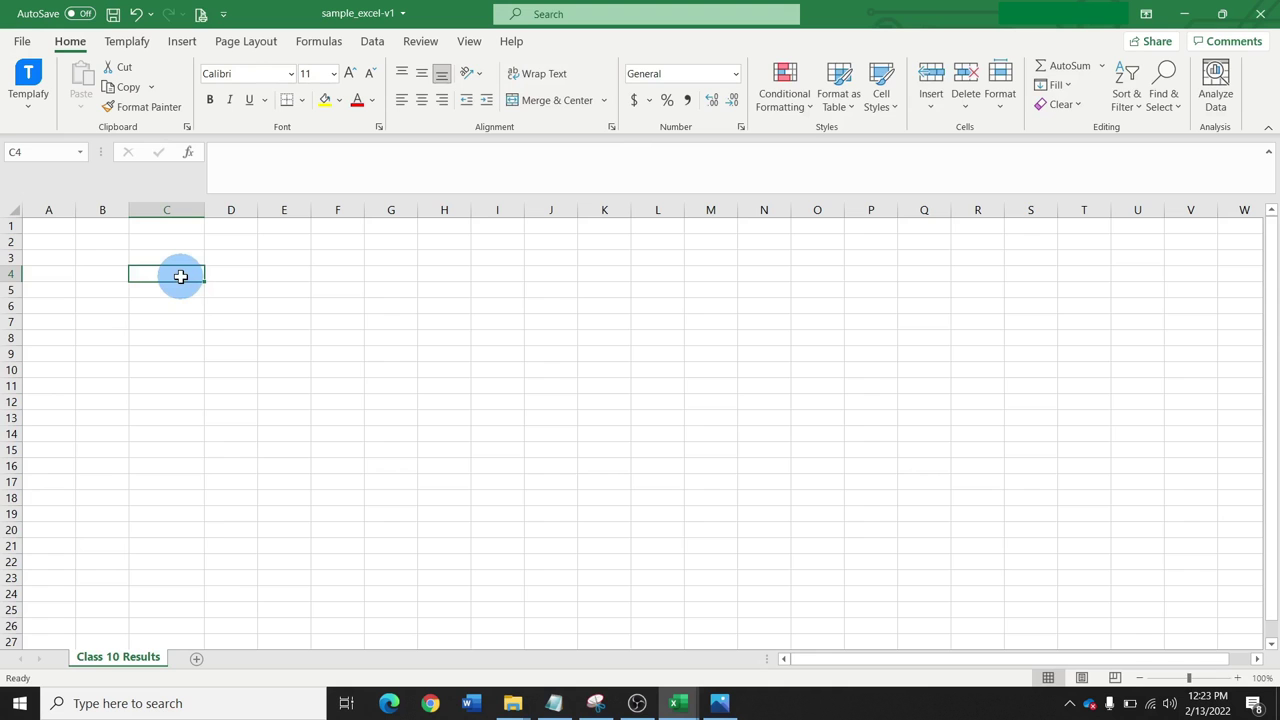
Type the row 4 headings 'Studnet Name', 'Maths', 'Science' and 'Comments'
{"action": "type", "text": "Studnet"}
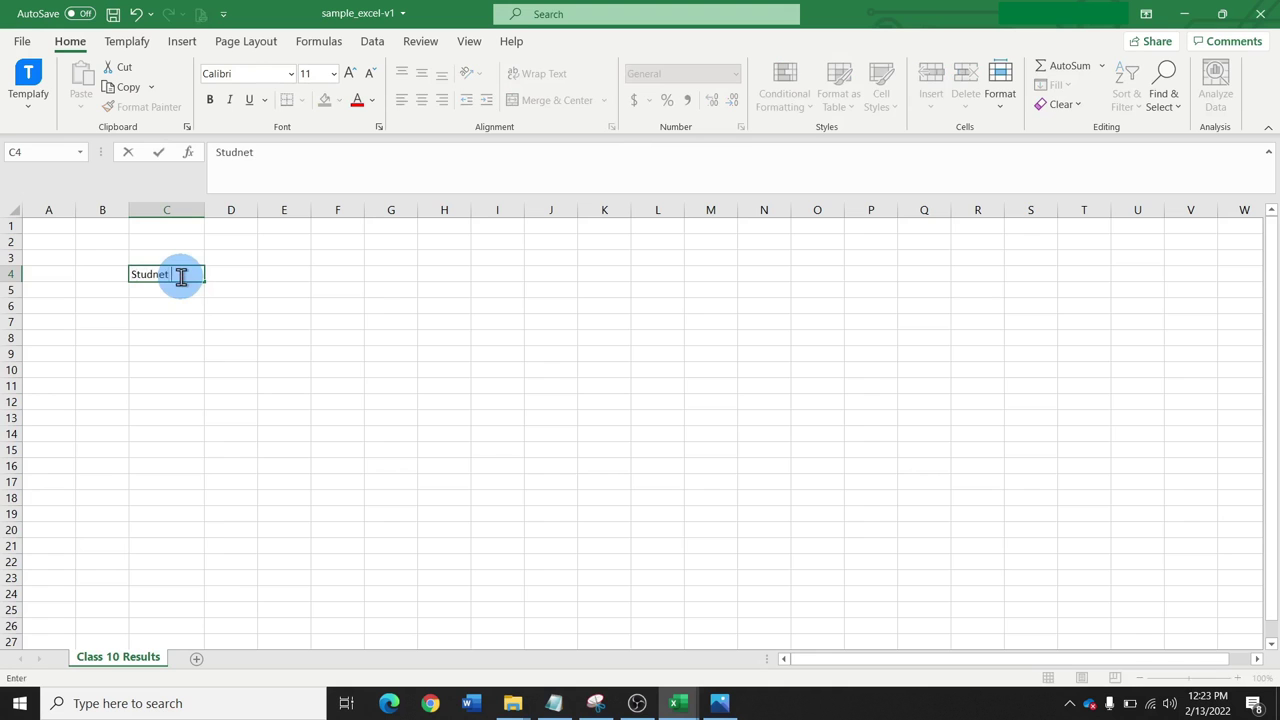
{"action": "type", "text": " Name"}
{"action": "left_click", "coordinate": [231, 272]}
{"action": "type", "text": "Maths"}
{"action": "left_click", "coordinate": [285, 271]}
{"action": "type", "text": "Science"}
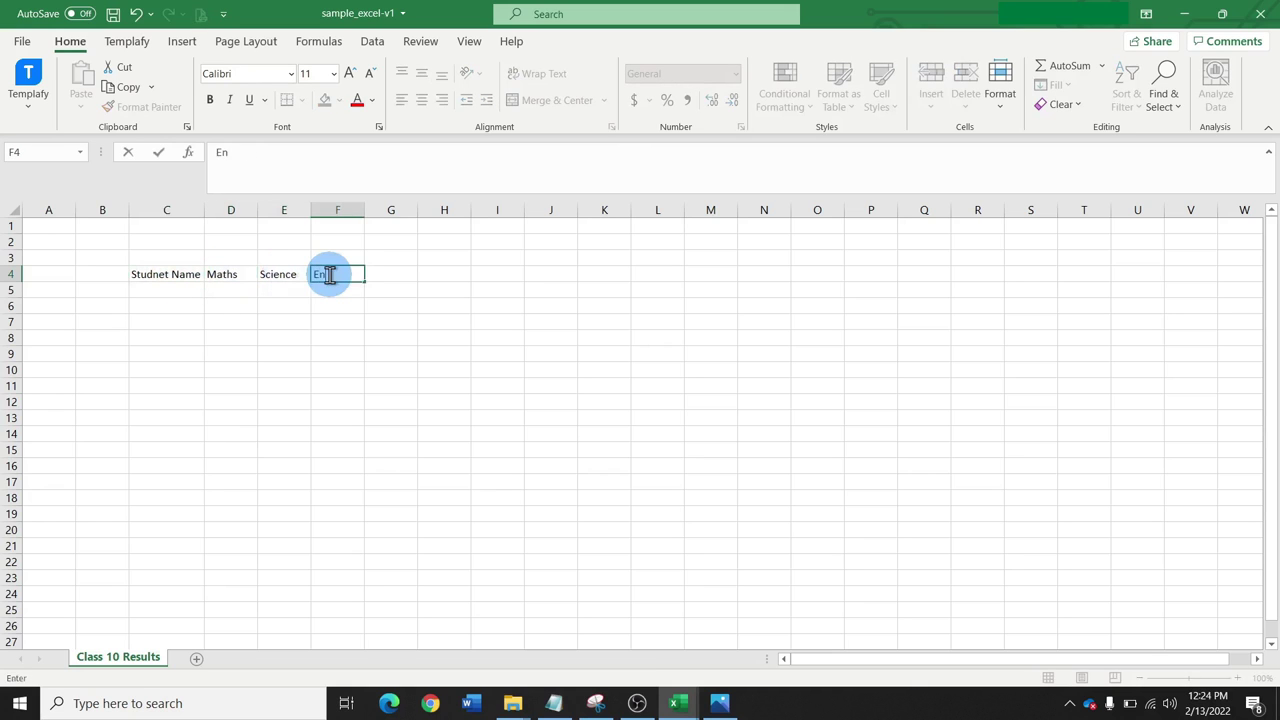
{"action": "left_click", "coordinate": [403, 272]}
{"action": "type", "text": "Comments"}
Enter the first student's row (80, 78, 82, 'he was good in english') and fill S.N. 1–12 down to row 16
{"action": "left_click", "coordinate": [171, 290]}
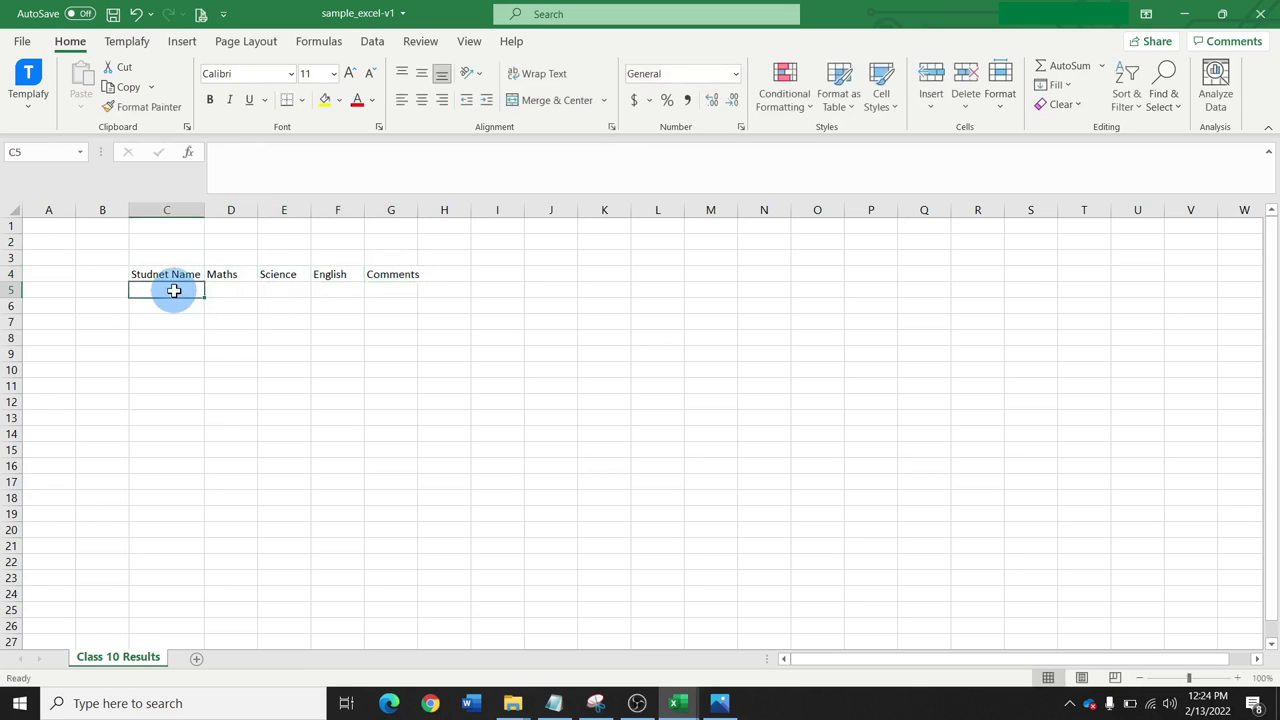
{"action": "type", "text": "Aman"}
{"action": "left_click", "coordinate": [243, 296]}
{"action": "type", "text": "80\t78\t82\t"}
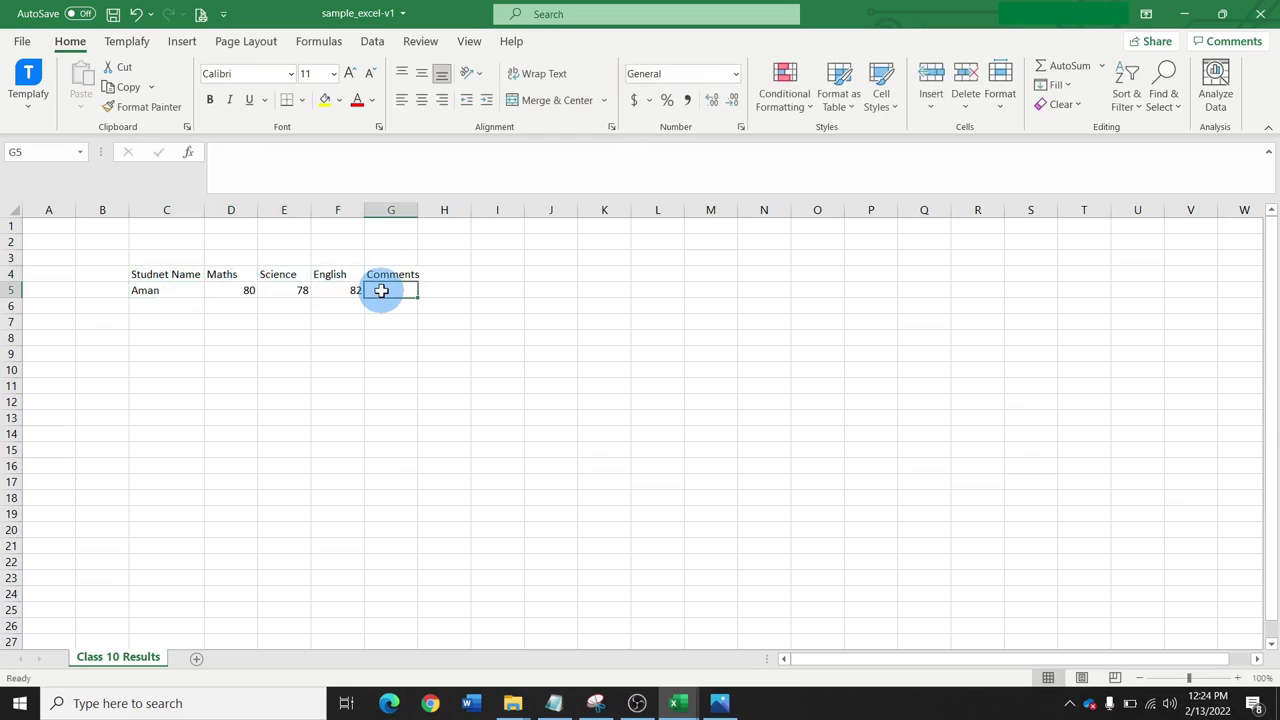
{"action": "type", "text": "he was good in english"}
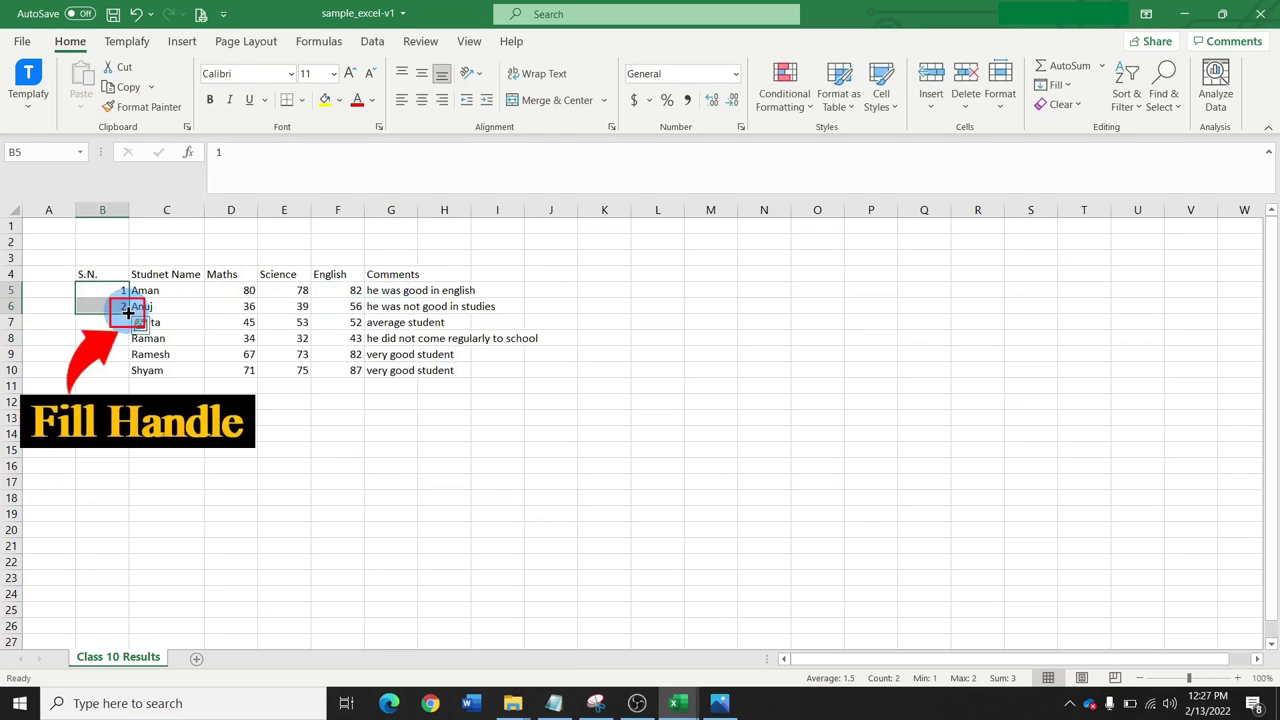
{"action": "left_click_drag", "start_coordinate": [128, 313], "coordinate": [128, 313]}
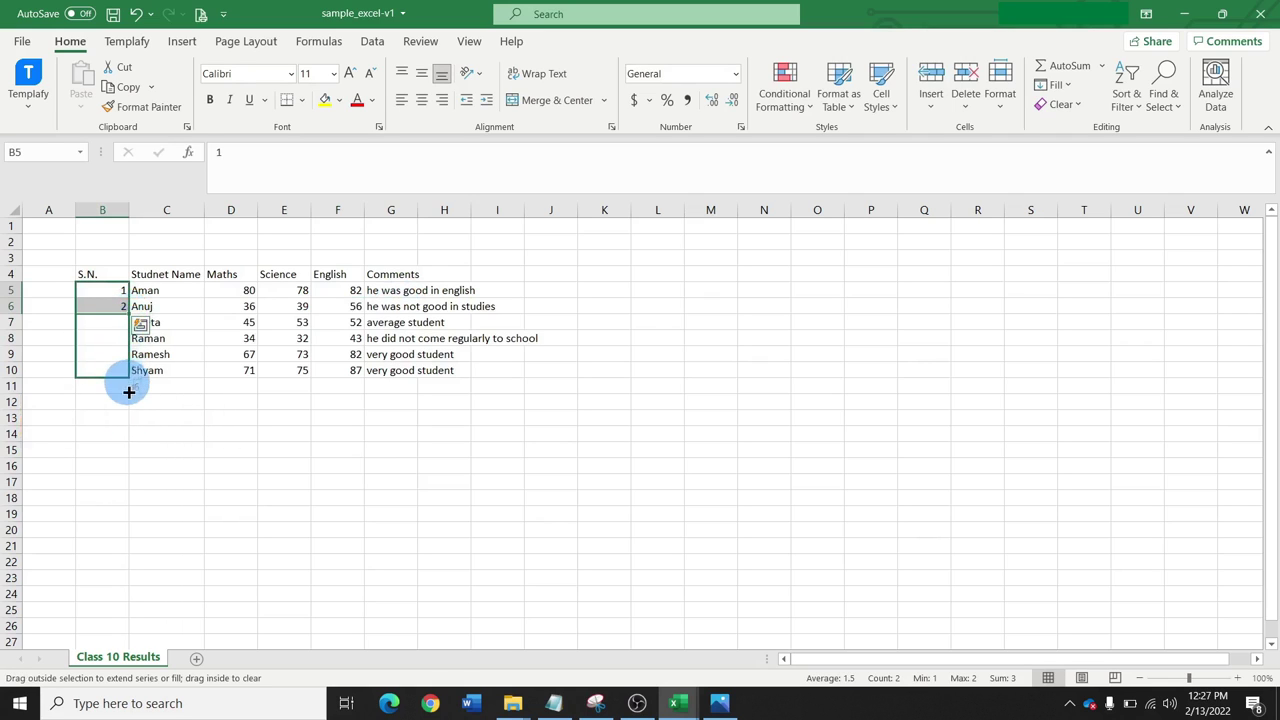
{"action": "left_click_drag", "start_coordinate": [130, 471], "coordinate": [130, 471]}
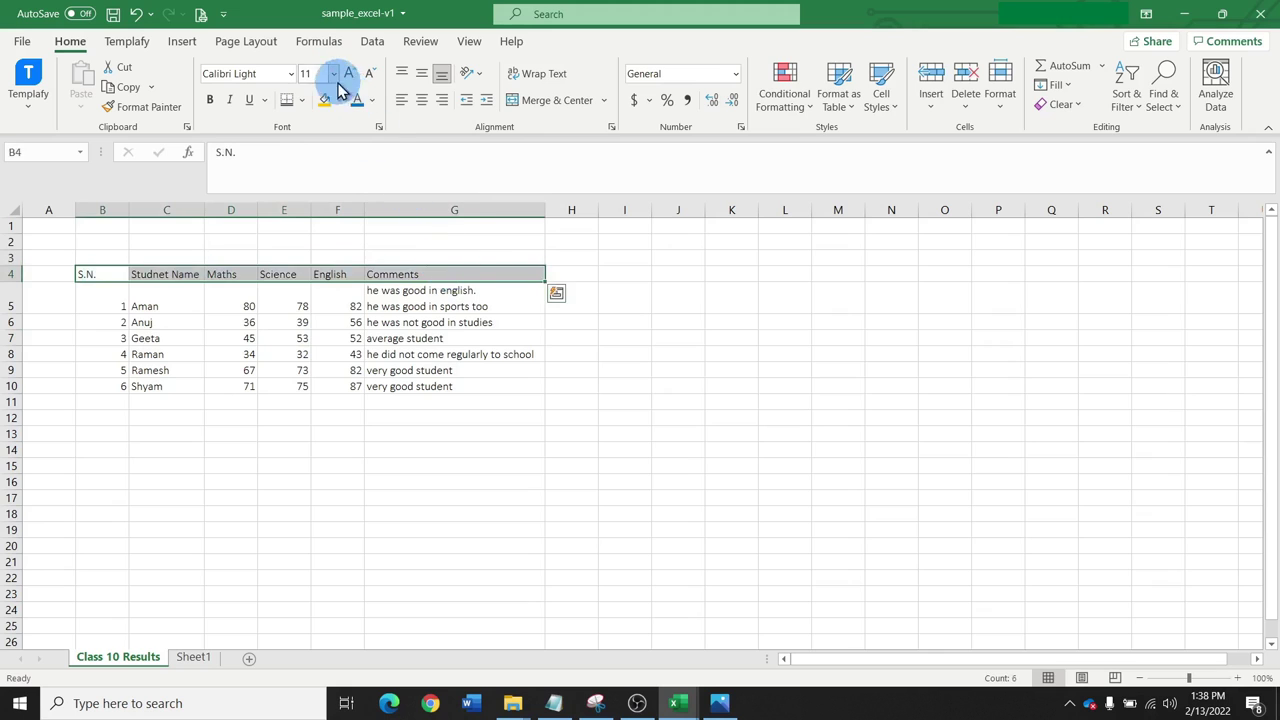
Set the header row to 15-point font with a gold fill
{"action": "left_click", "coordinate": [333, 73]}
{"action": "left_click", "coordinate": [318, 193]}
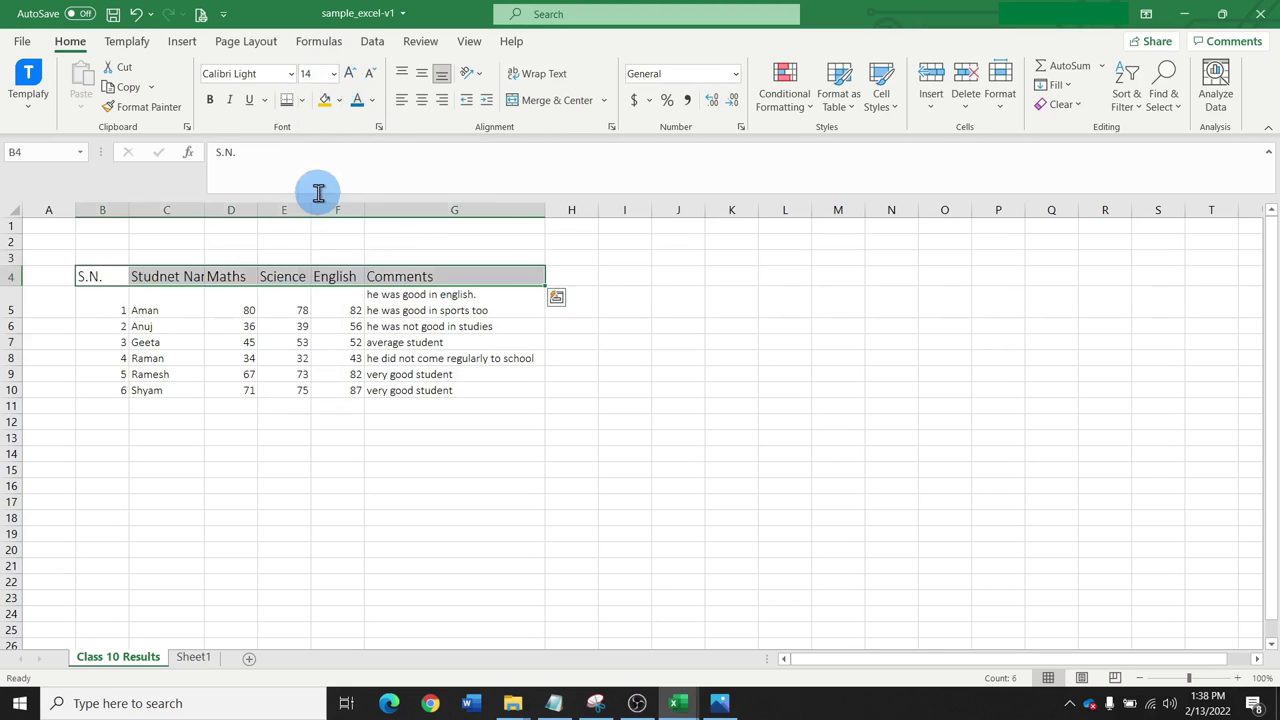
{"action": "left_click", "coordinate": [310, 73]}
{"action": "type", "text": "15"}
{"action": "key", "text": "Return"}
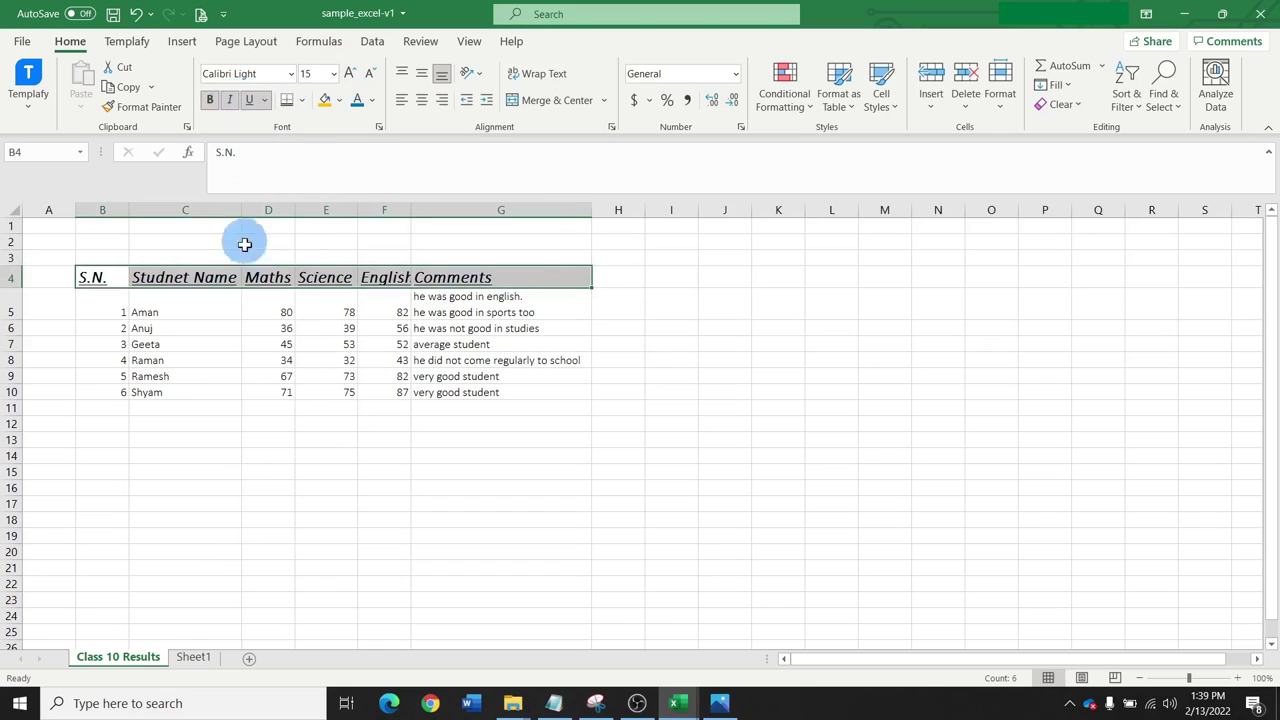
{"action": "left_click", "coordinate": [339, 100]}
{"action": "left_click", "coordinate": [352, 251]}
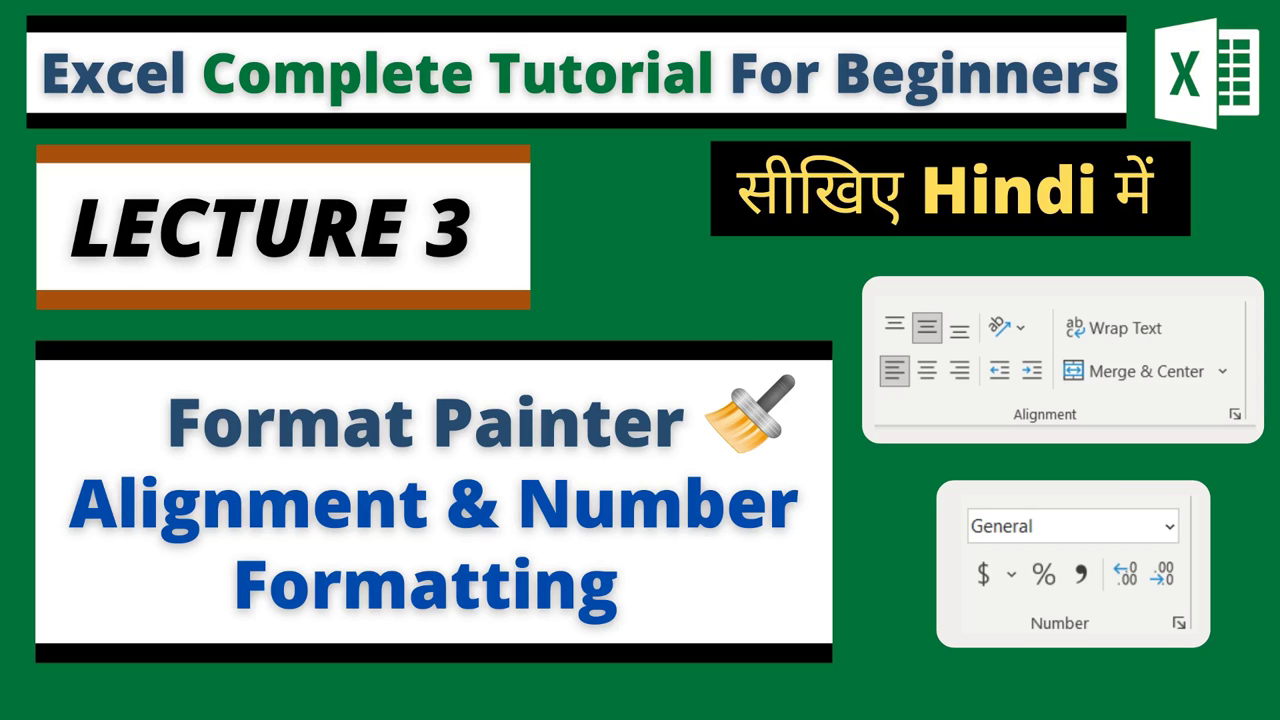
Select the cells of the first data row
{"action": "mouse_move", "coordinate": [102, 311]}
{"action": "left_mouse_down"}
{"action": "mouse_move", "coordinate": [560, 311]}
{"action": "mouse_move", "coordinate": [578, 327]}
{"action": "left_mouse_up"}
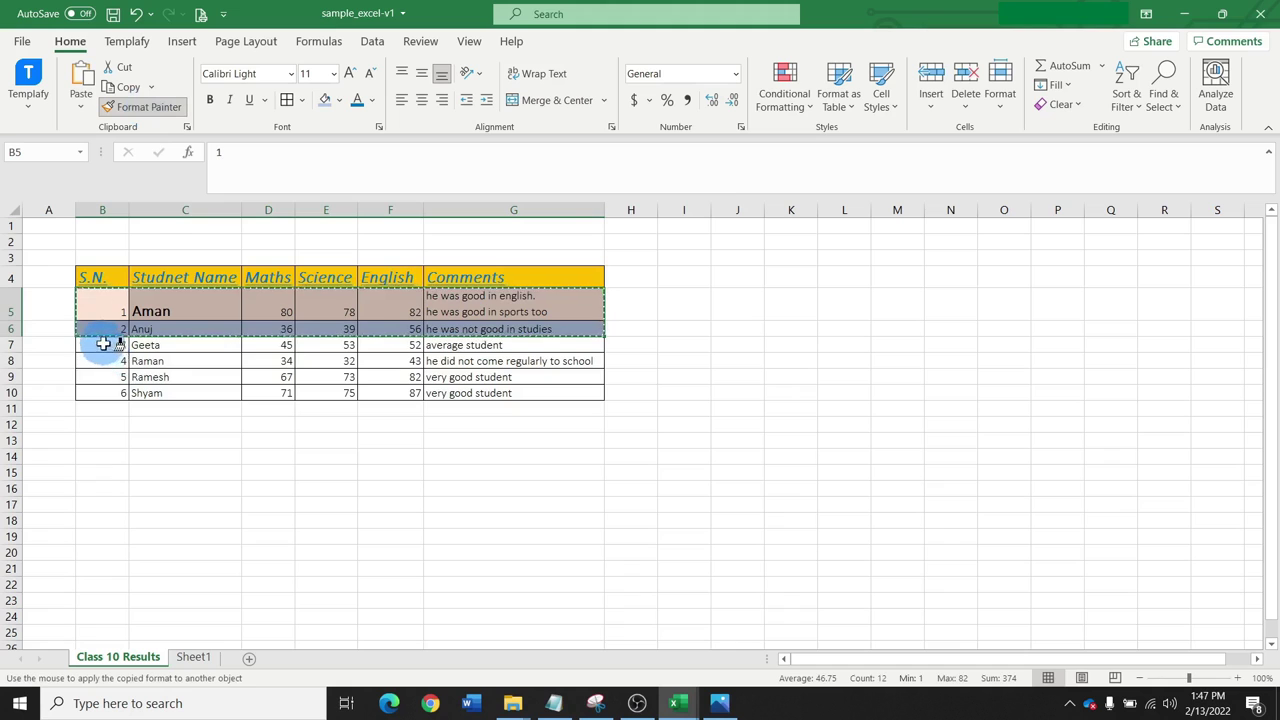
Copy the banded row formatting down to row 19 and merge and centre the Class 10 title over B3:G3
{"action": "mouse_move", "coordinate": [103, 343]}
{"action": "left_mouse_down"}
{"action": "mouse_move", "coordinate": [562, 516]}
{"action": "mouse_move", "coordinate": [562, 529]}
{"action": "left_mouse_up"}
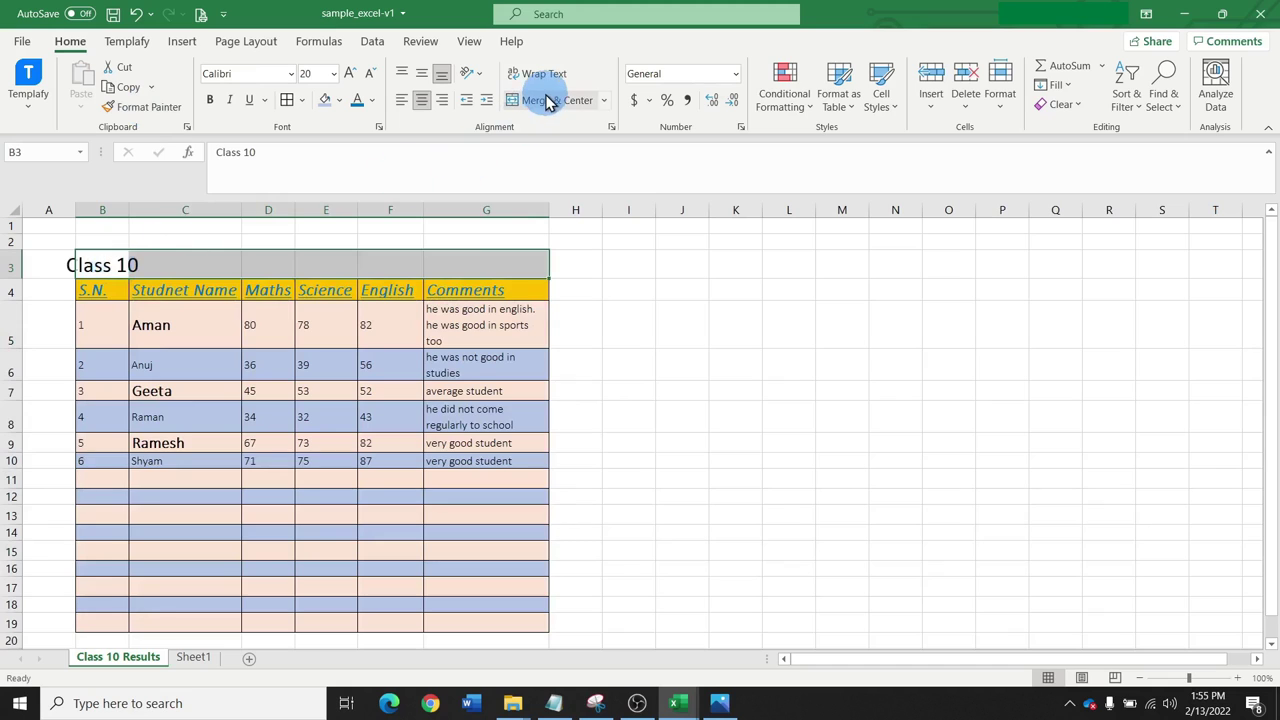
{"action": "left_click", "coordinate": [548, 101]}
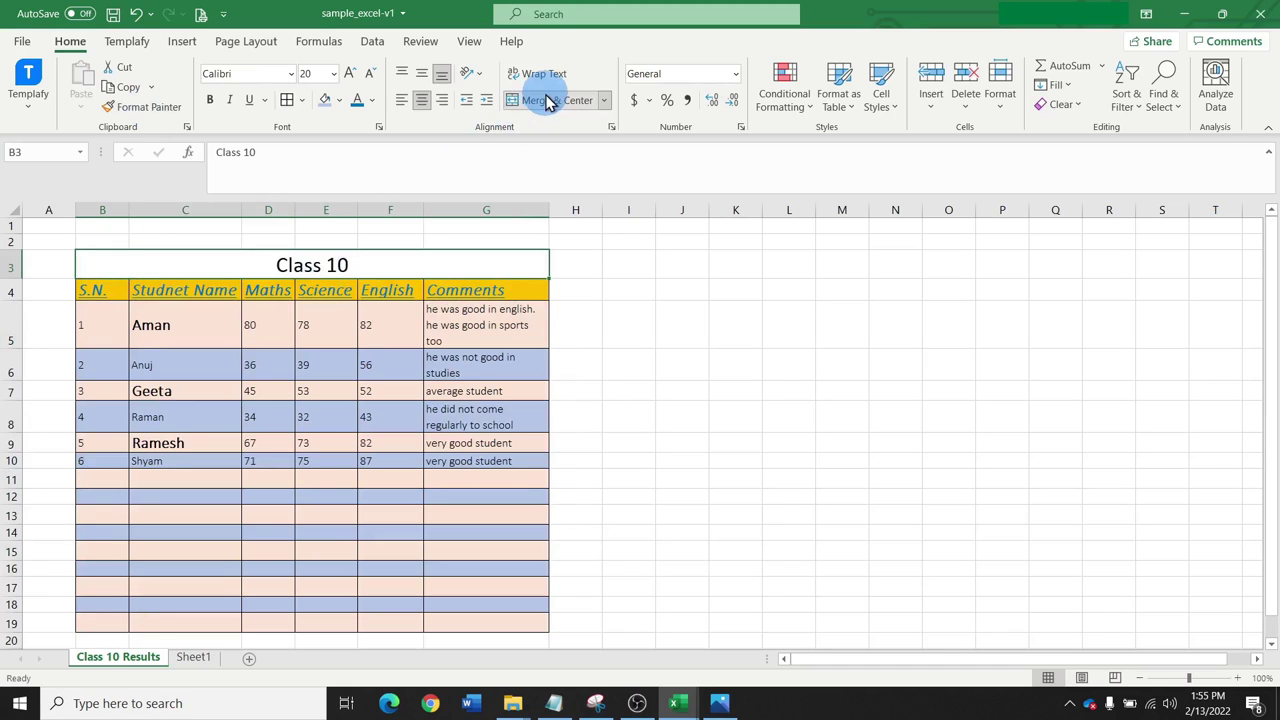
{"action": "left_click", "coordinate": [548, 101]}
{"action": "left_click", "coordinate": [548, 101]}
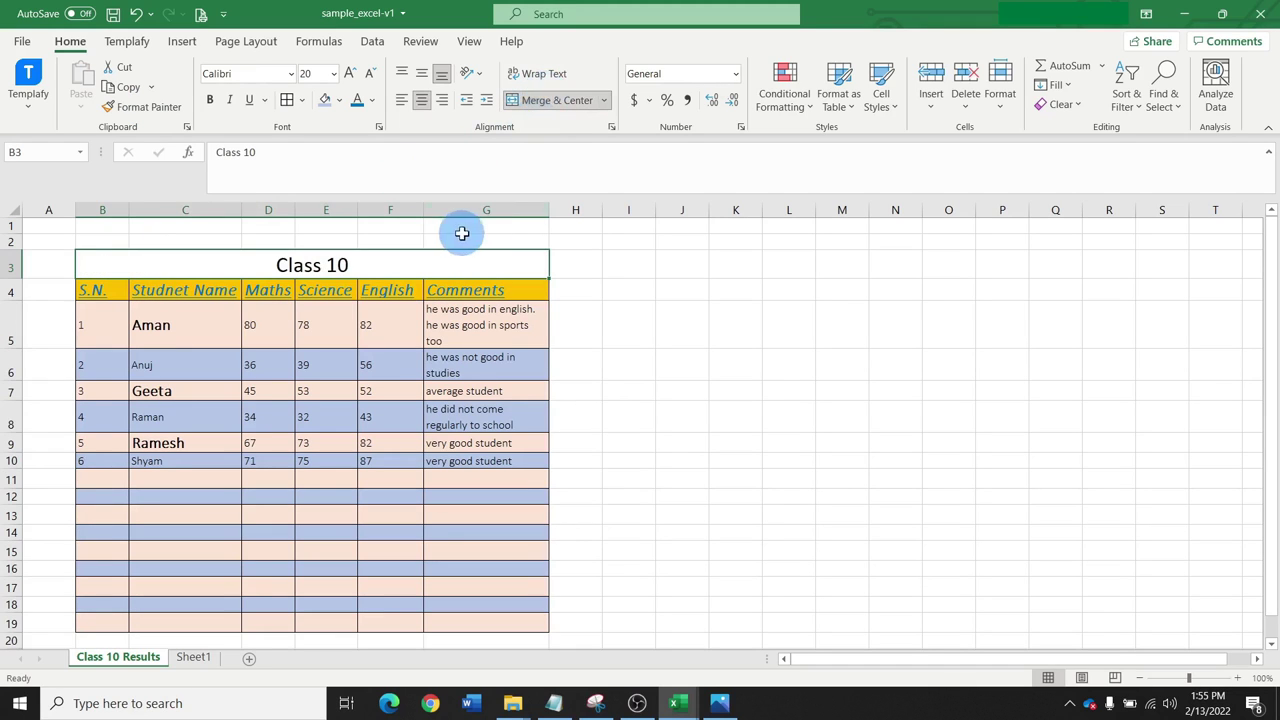
Give the title a yellow fill and format the Prize values as Currency
{"action": "left_click", "coordinate": [343, 101]}
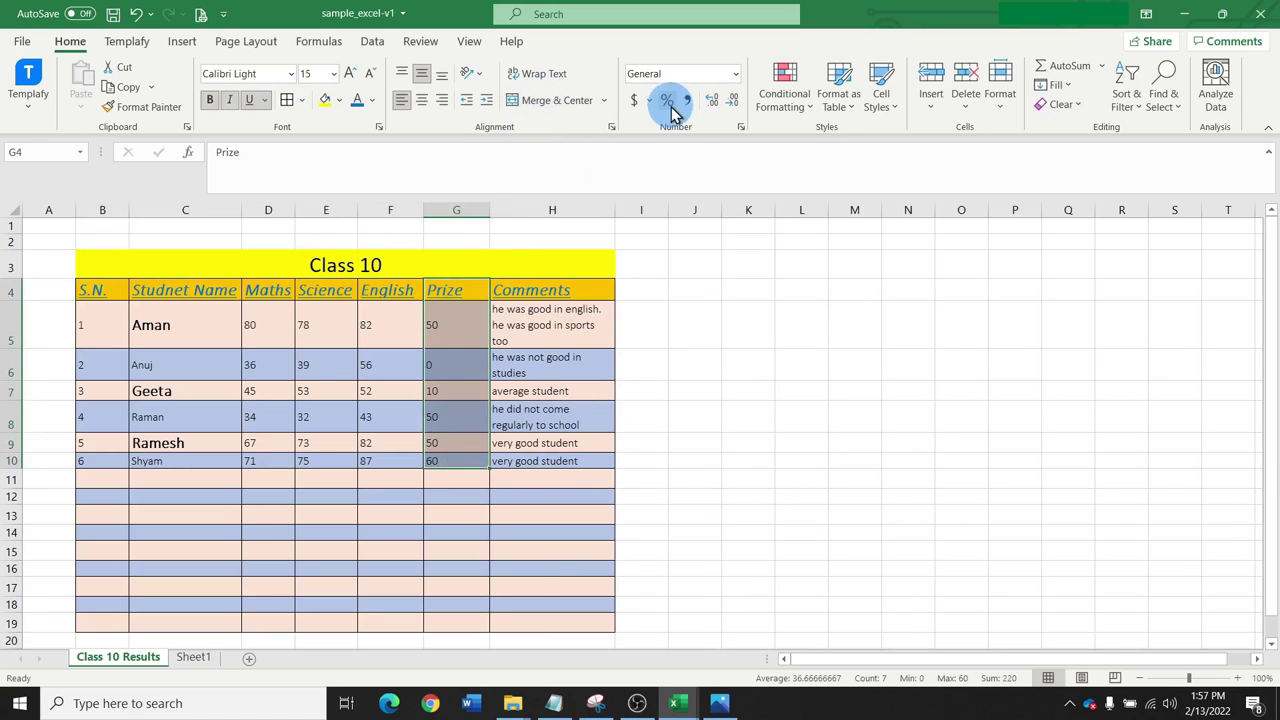
{"action": "left_click", "coordinate": [736, 76]}
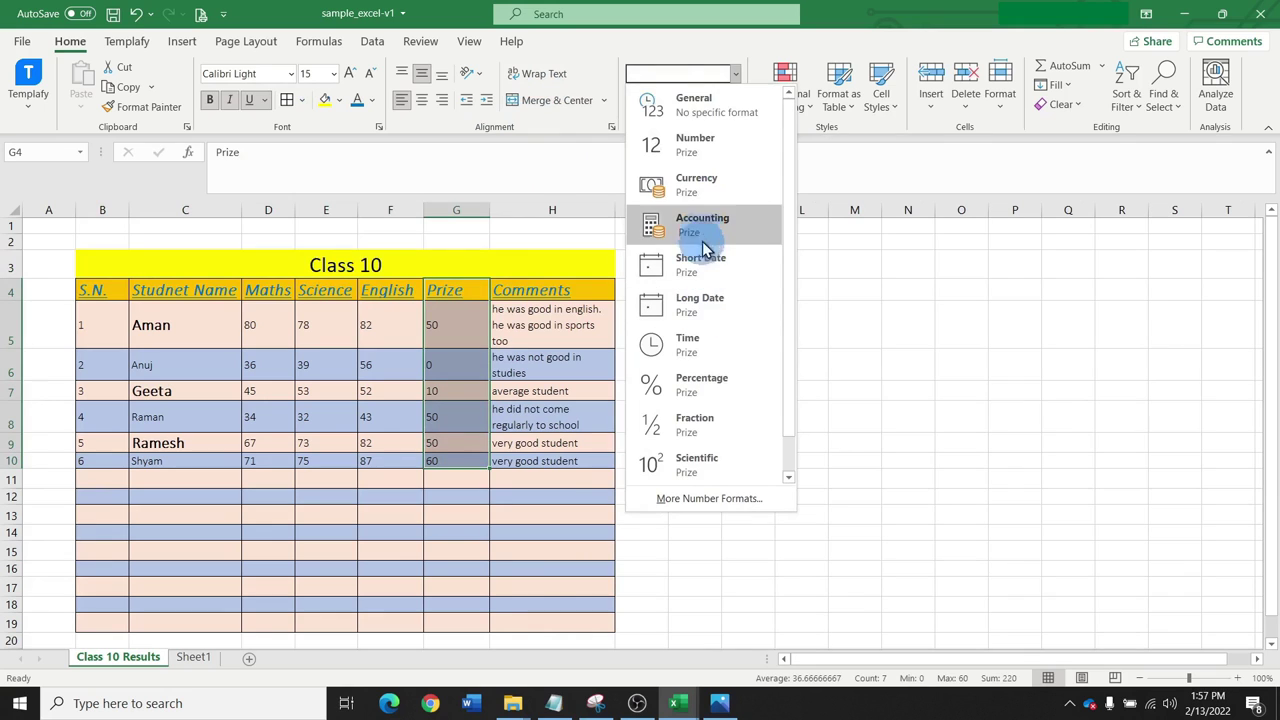
{"action": "left_click", "coordinate": [688, 185]}
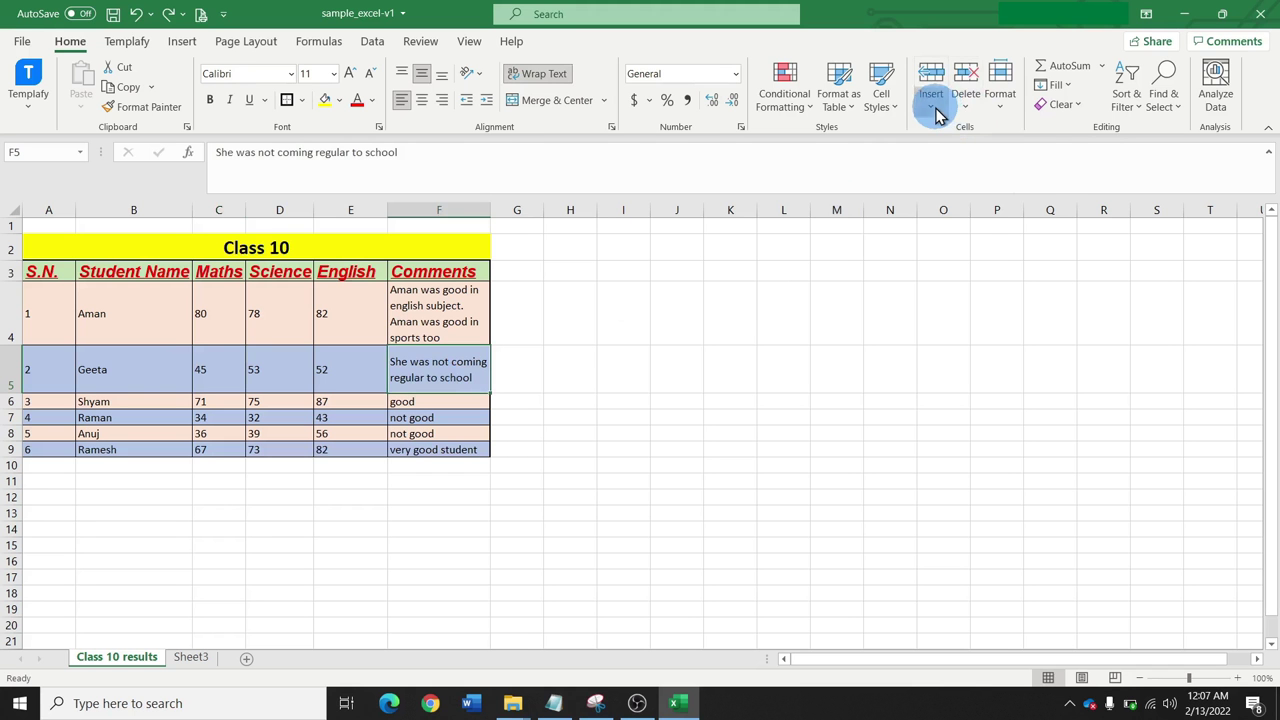
Insert a new Sheet4, review the Delete options, and switch to the empty Sheet3
{"action": "left_click", "coordinate": [938, 112]}
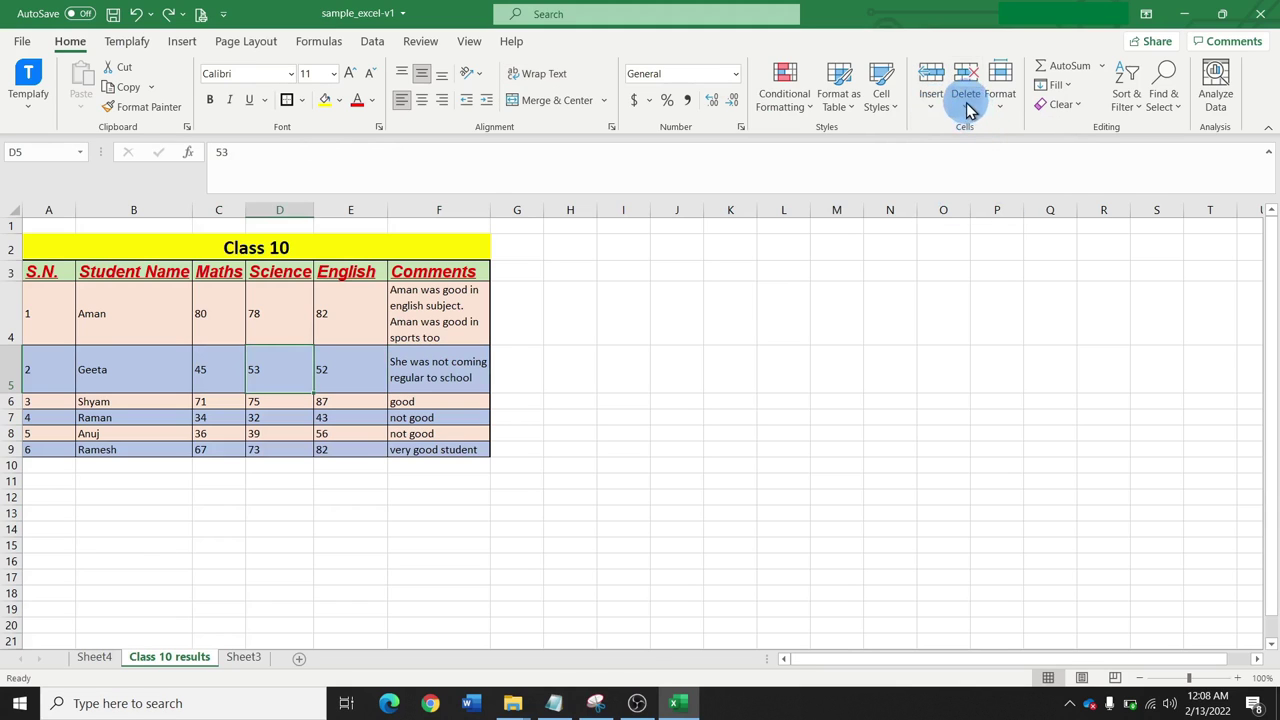
{"action": "left_click", "coordinate": [968, 104]}
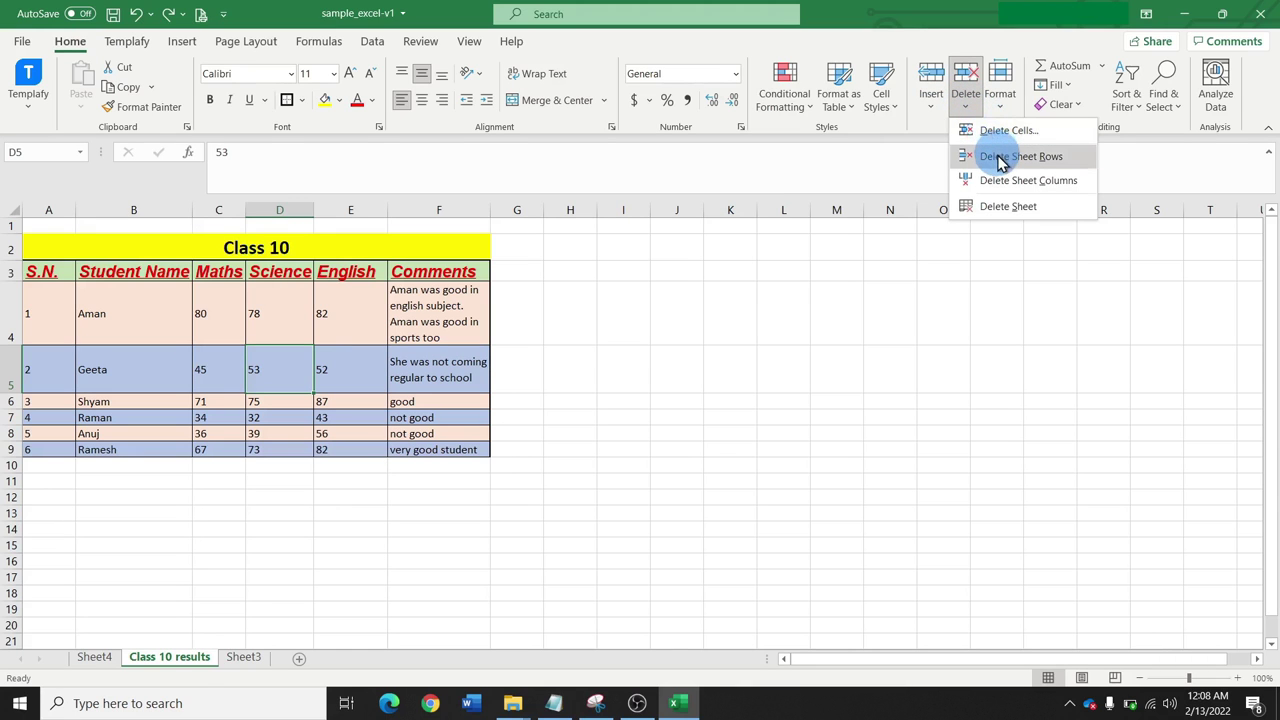
{"action": "left_click", "coordinate": [243, 657]}
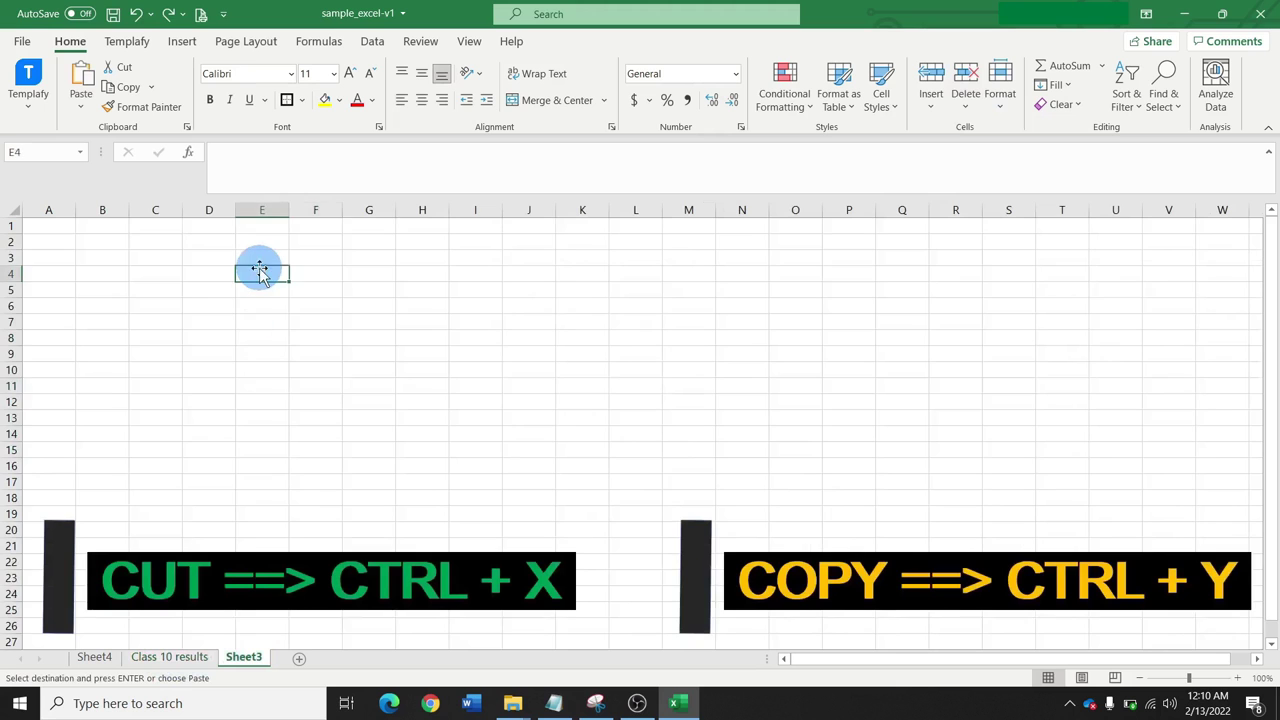
Paste the Class 10 table at J2, undo it, then try pasting it as a picture
{"action": "key", "text": "ctrl+v"}
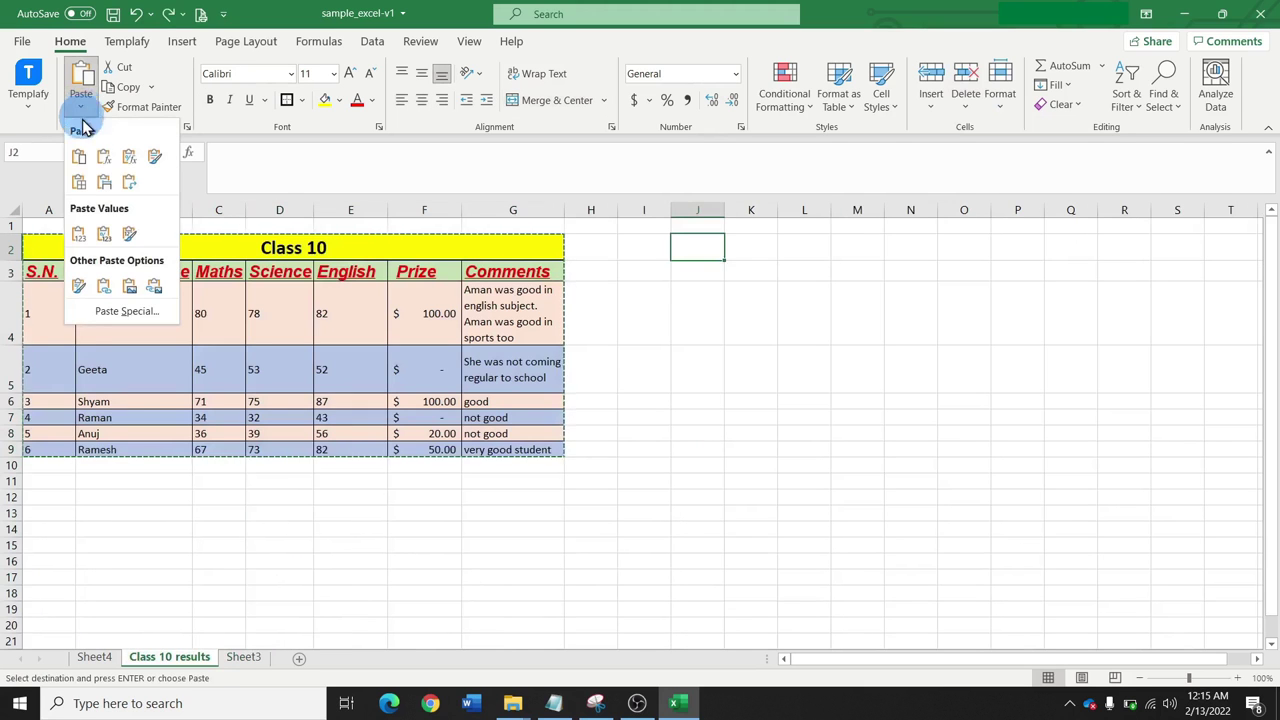
{"action": "left_click", "coordinate": [80, 160]}
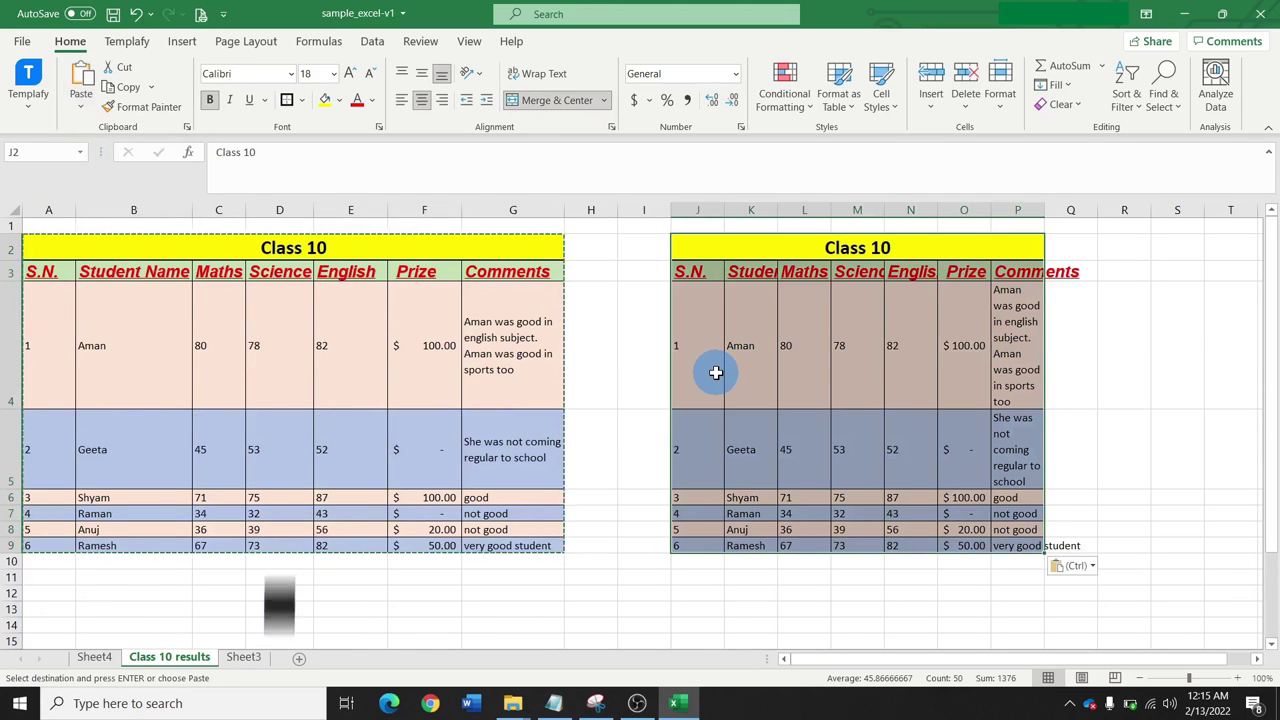
{"action": "key", "text": "ctrl+z"}
{"action": "left_click", "coordinate": [81, 97]}
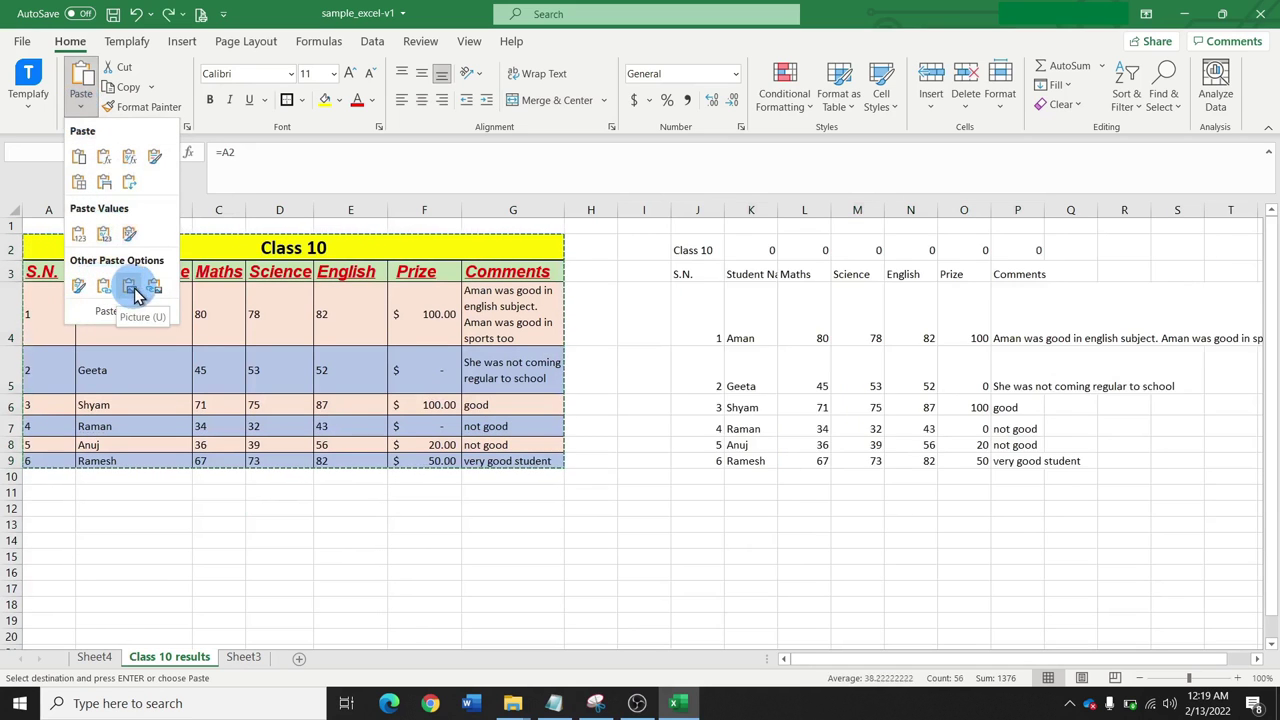
{"action": "left_click", "coordinate": [129, 287]}
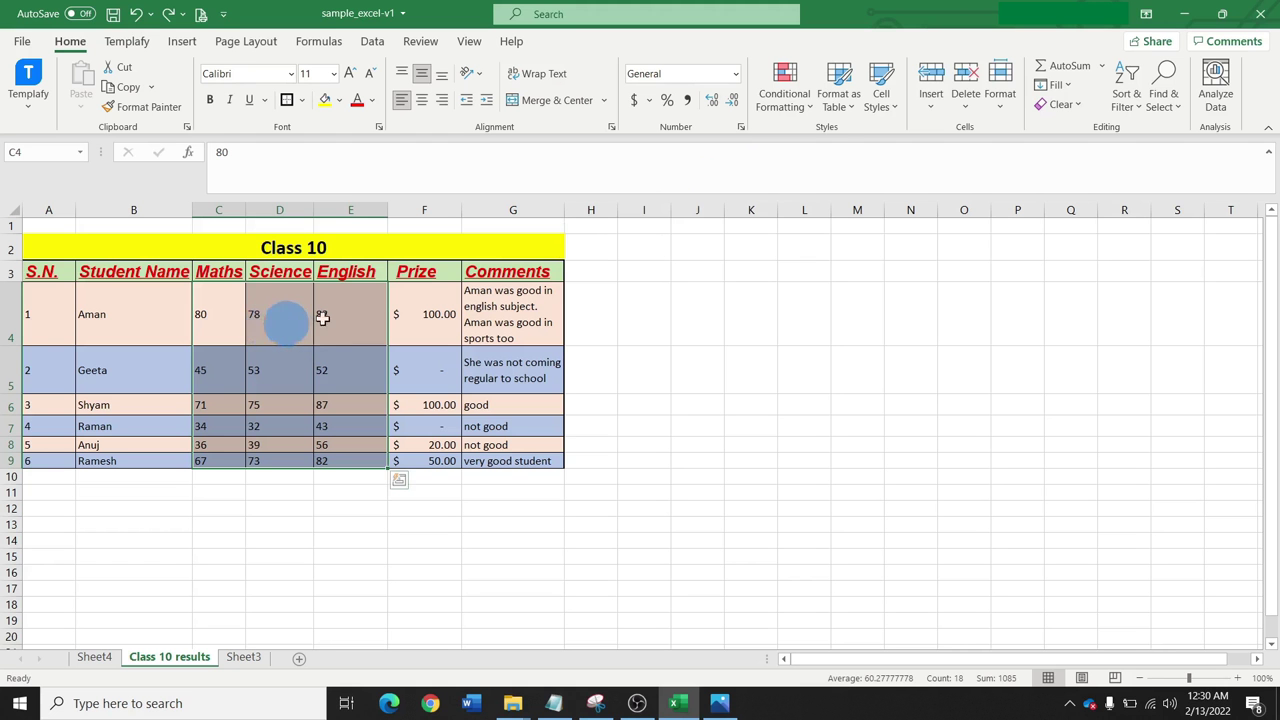
Set up a Greater Than highlight rule under Conditional Formatting
{"action": "left_click", "coordinate": [813, 120]}
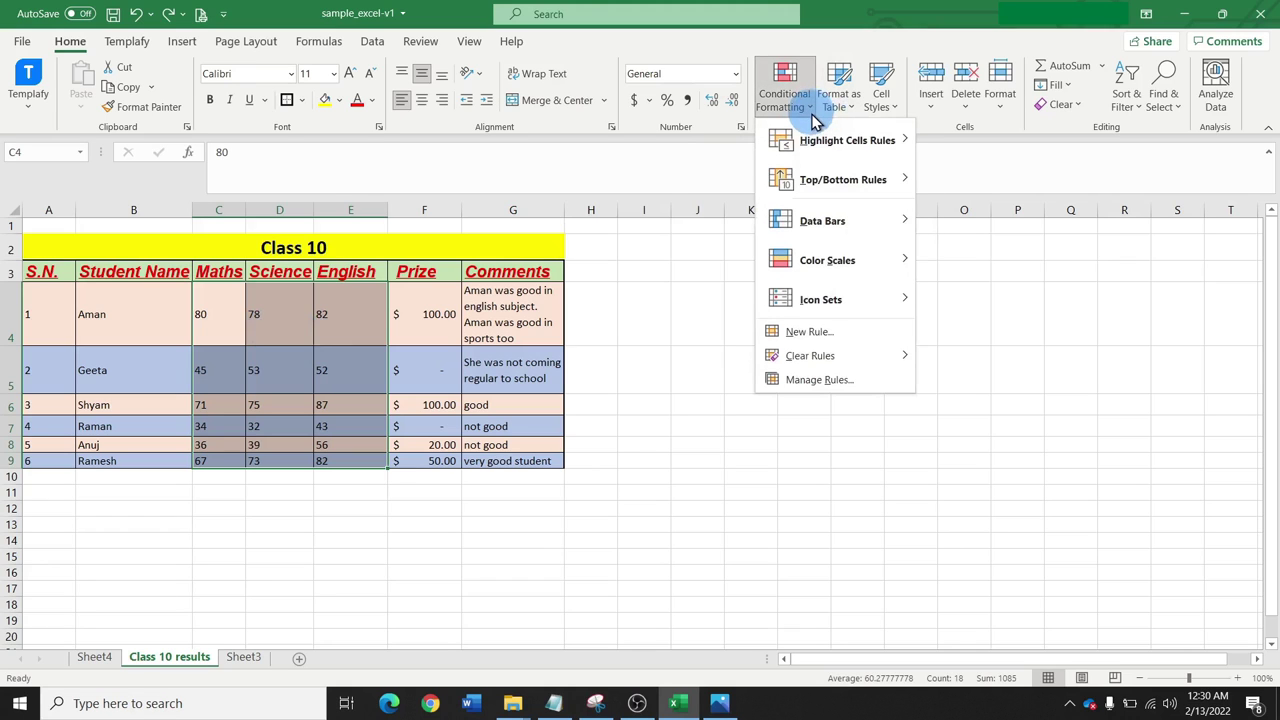
{"action": "mouse_move", "coordinate": [828, 160]}
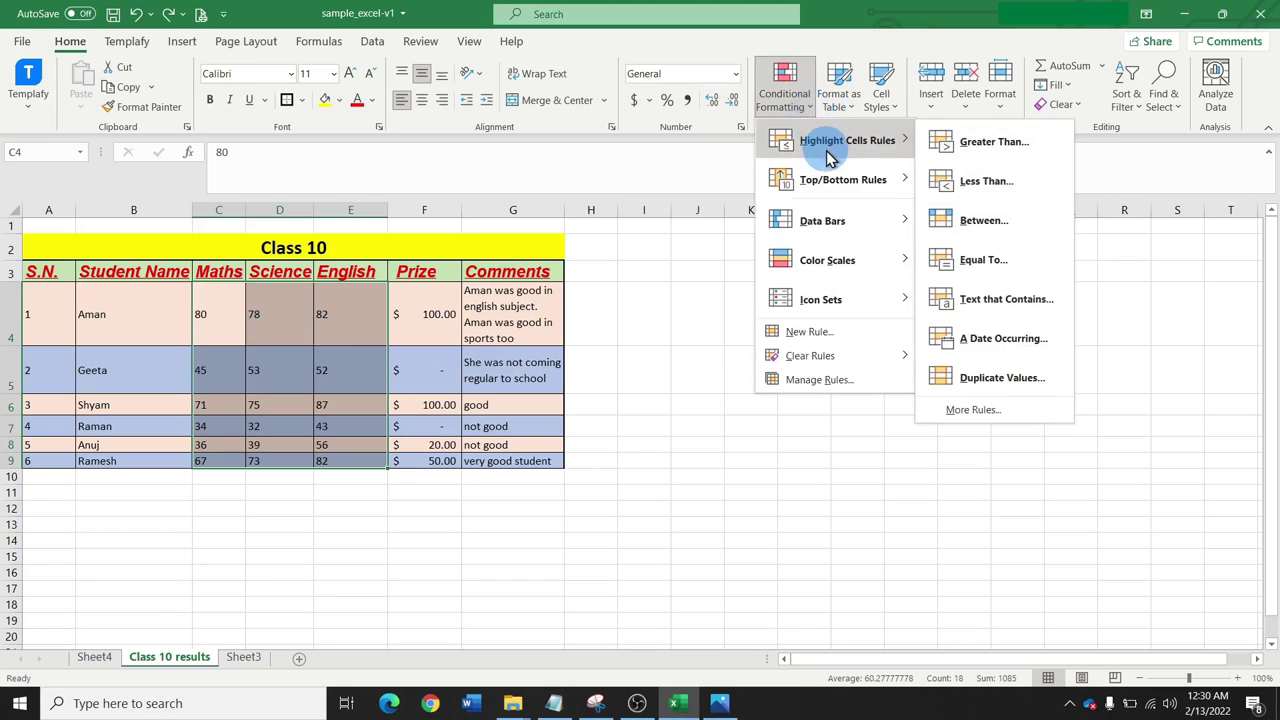
{"action": "left_click", "coordinate": [968, 149]}
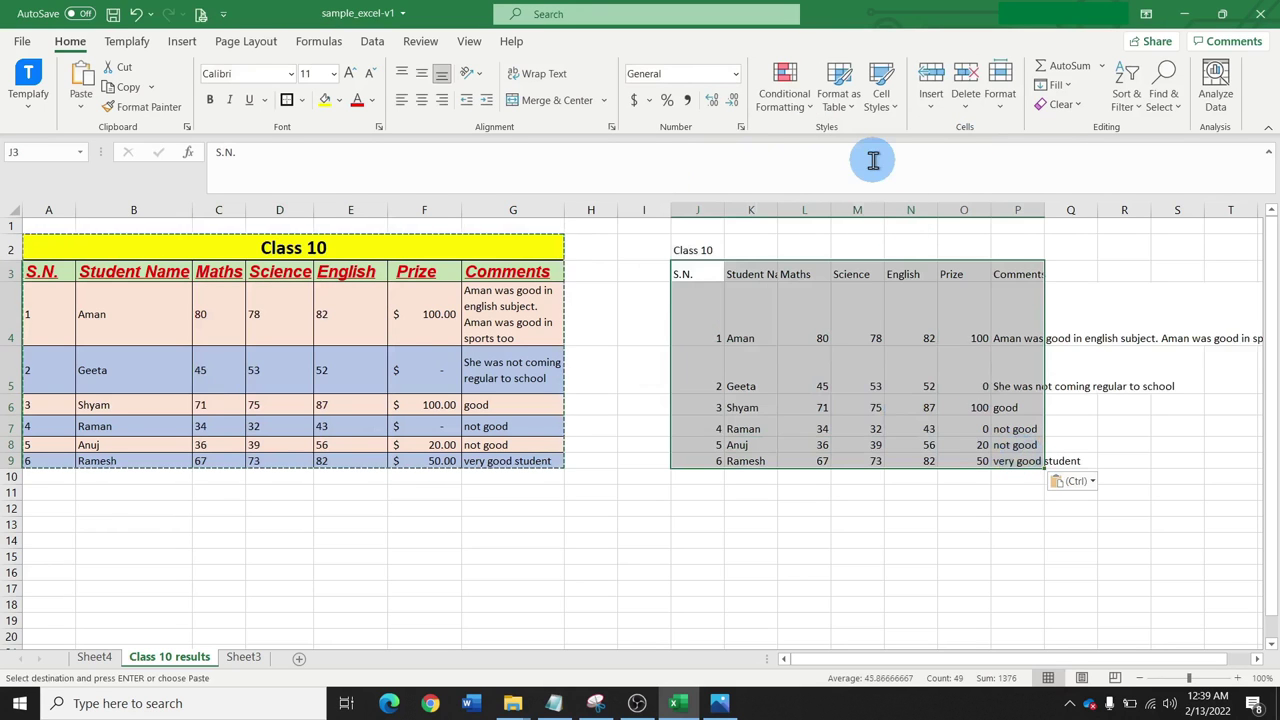
Format the pasted table copy with the orange Medium table style
{"action": "left_click", "coordinate": [855, 120]}
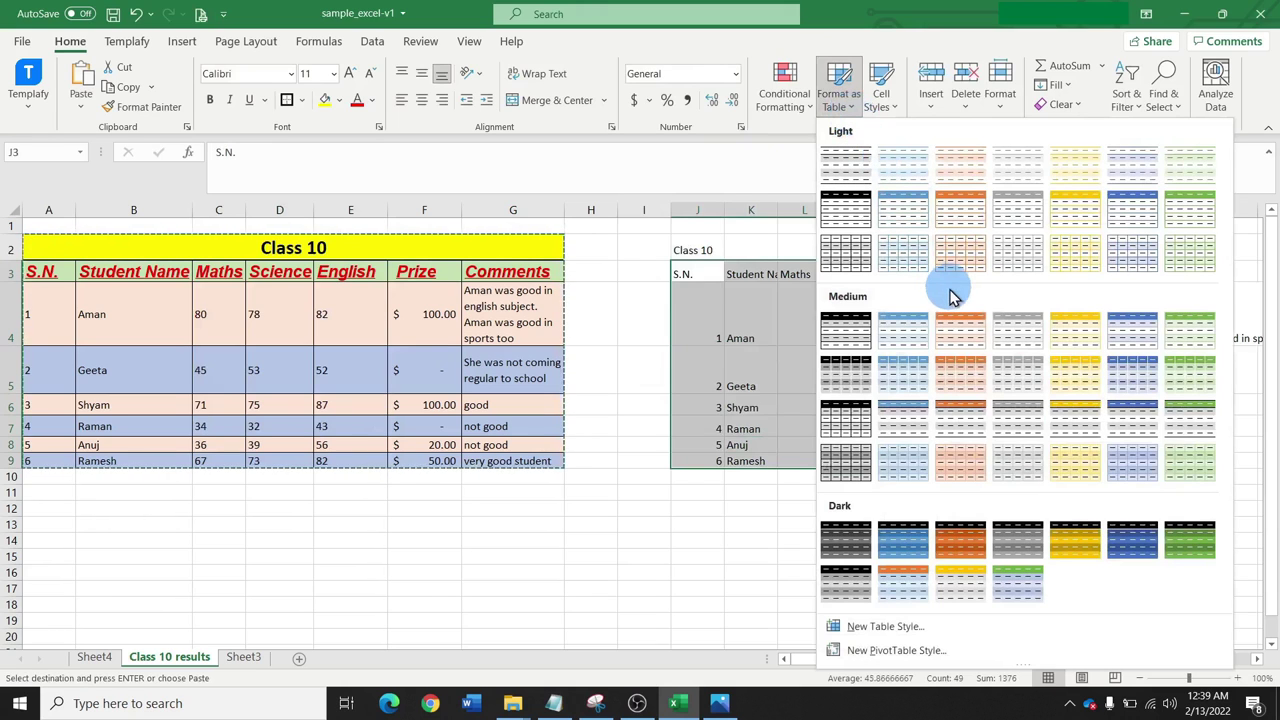
{"action": "left_click", "coordinate": [967, 341]}
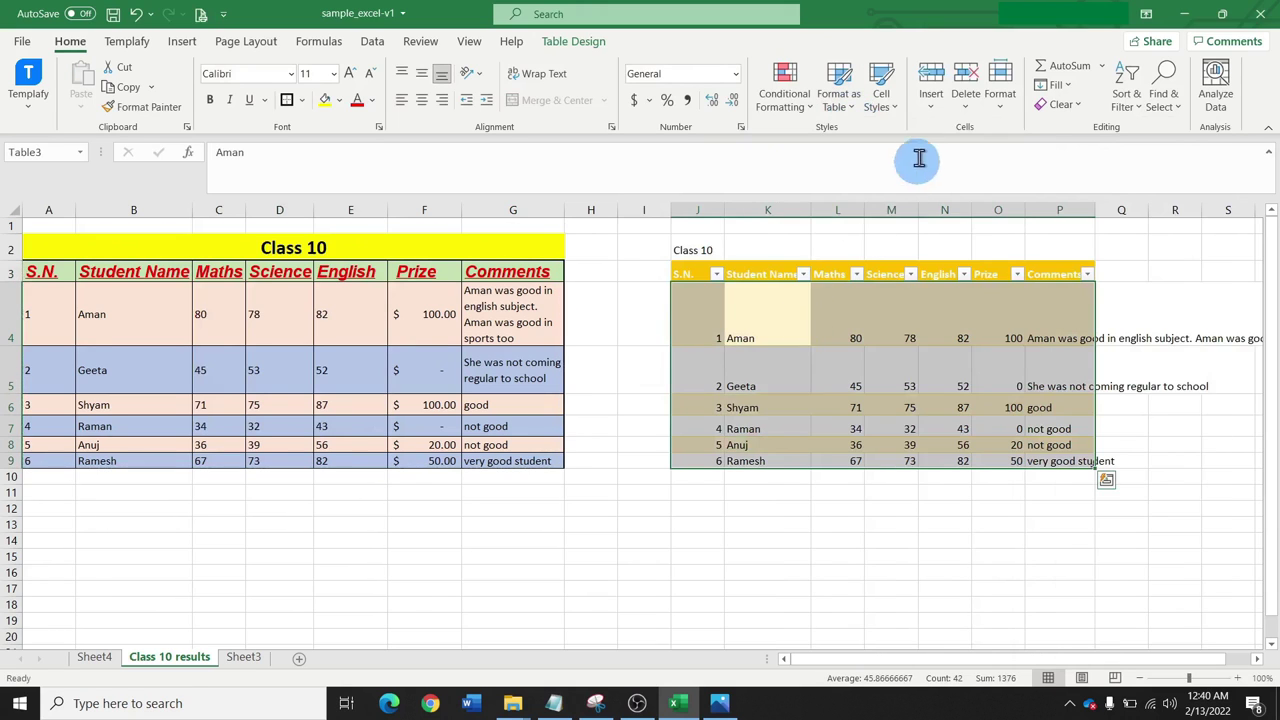
{"action": "left_click", "coordinate": [884, 102]}
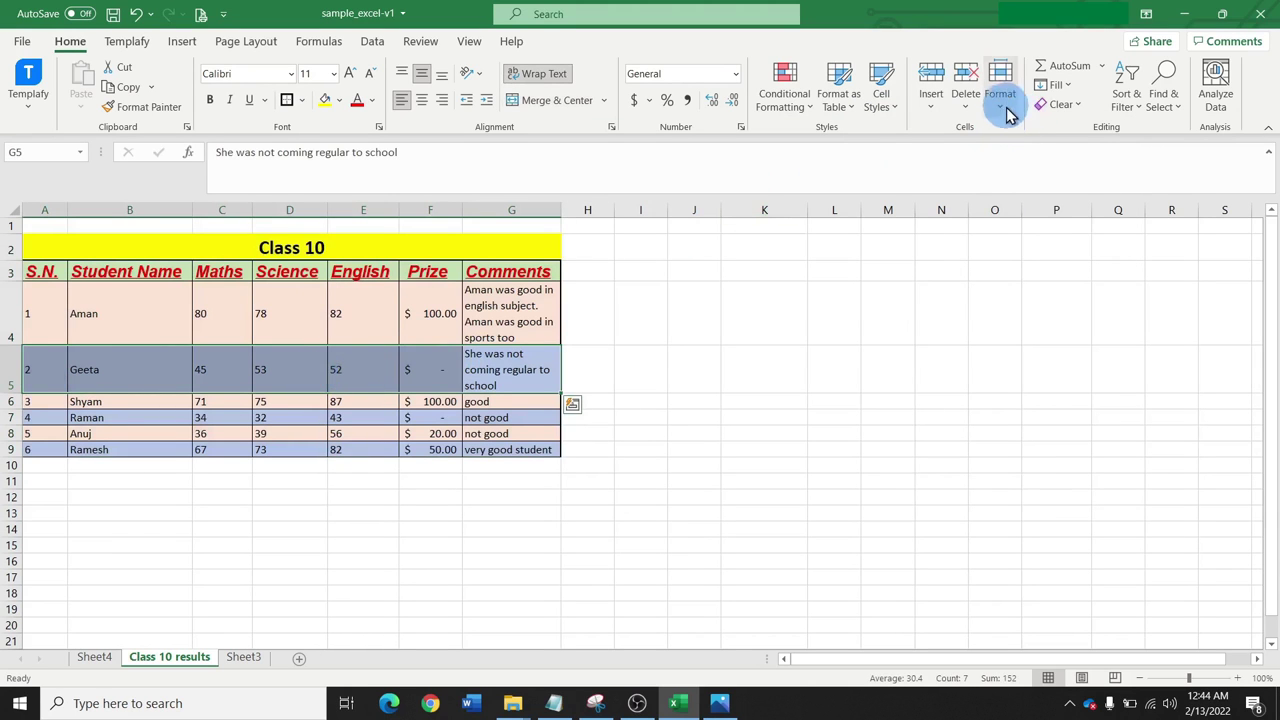
Hide row 5 and then hide Sheet3 using Format > Hide & Unhide
{"action": "left_click", "coordinate": [1003, 108]}
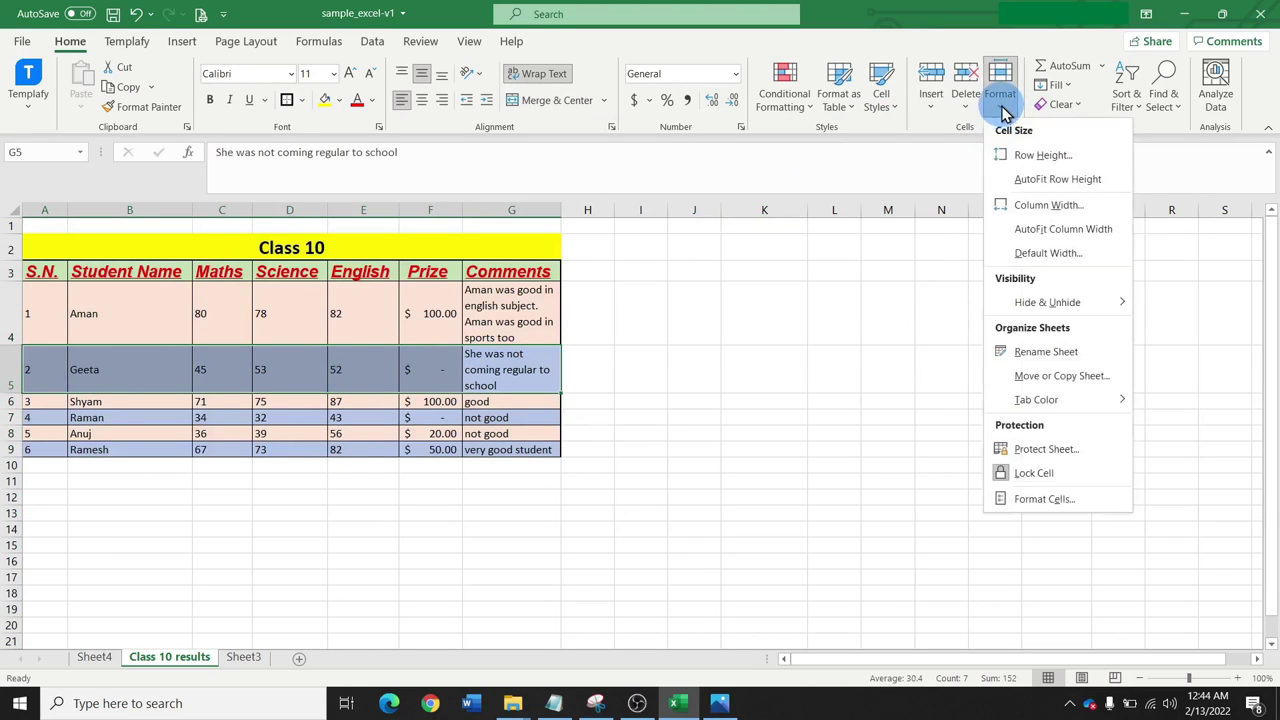
{"action": "mouse_move", "coordinate": [1071, 302]}
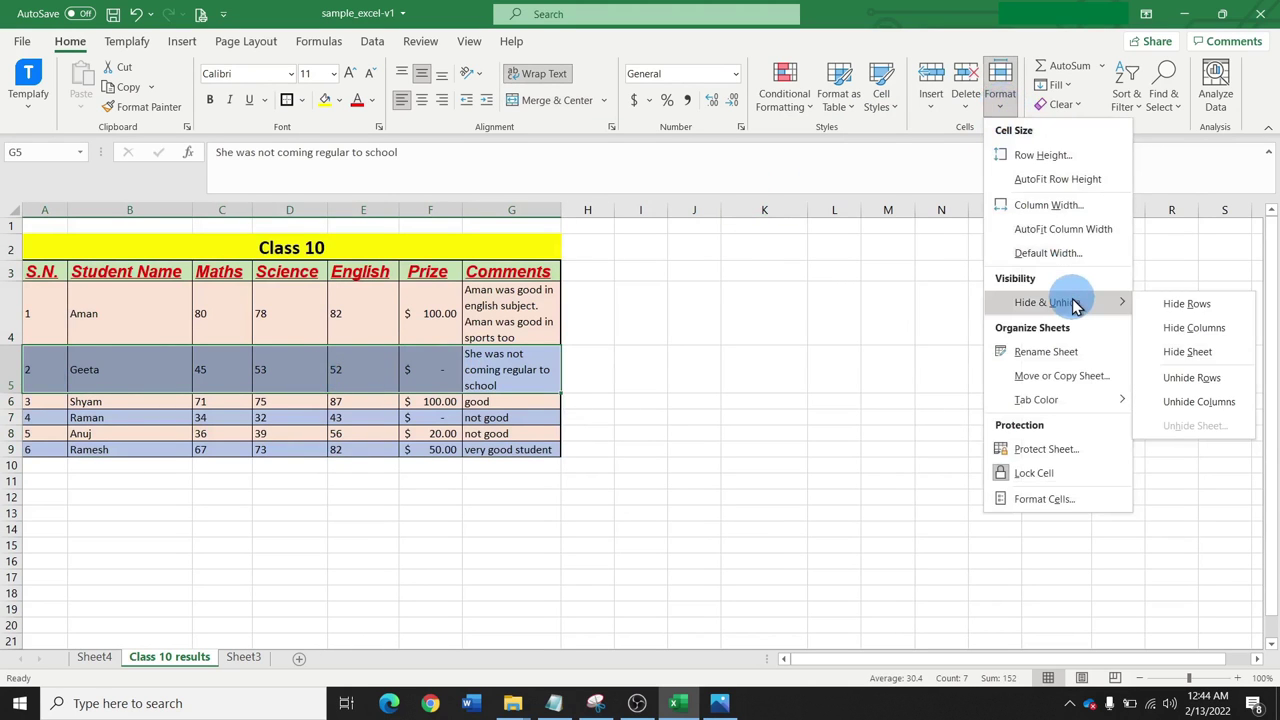
{"action": "left_click", "coordinate": [1186, 304]}
{"action": "left_click", "coordinate": [243, 657]}
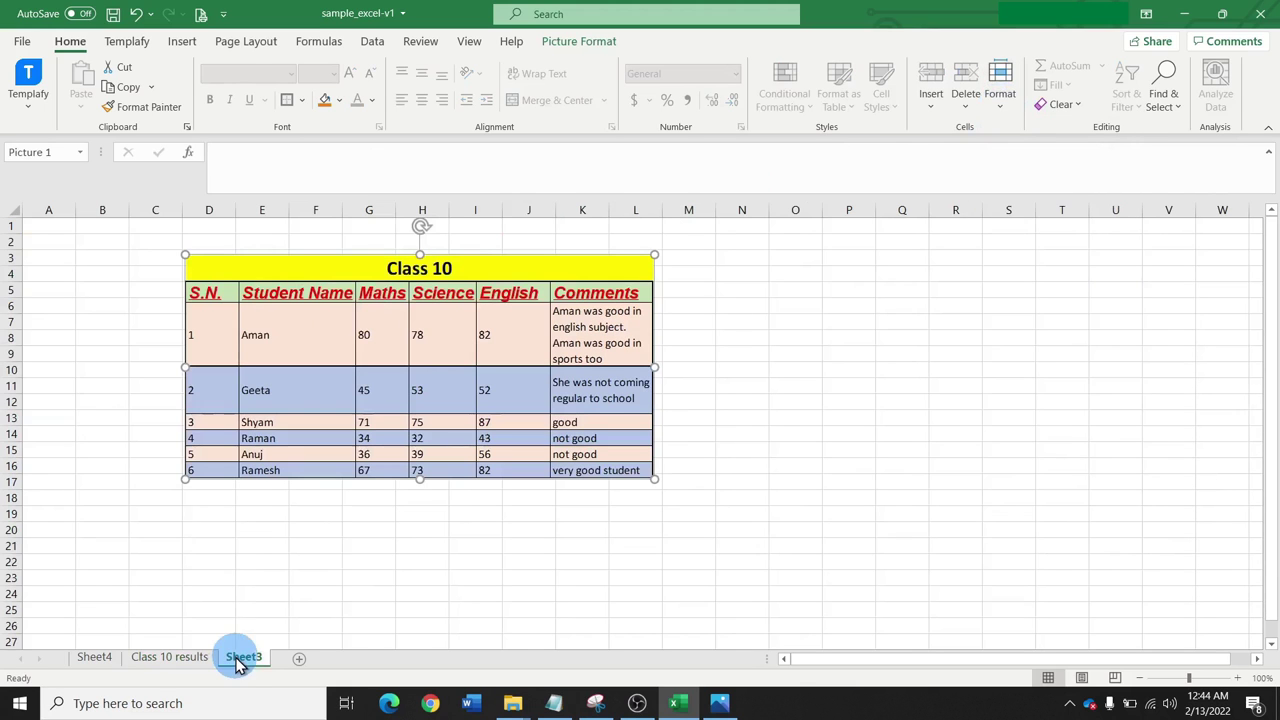
{"action": "left_click", "coordinate": [1003, 108]}
{"action": "mouse_move", "coordinate": [1106, 303]}
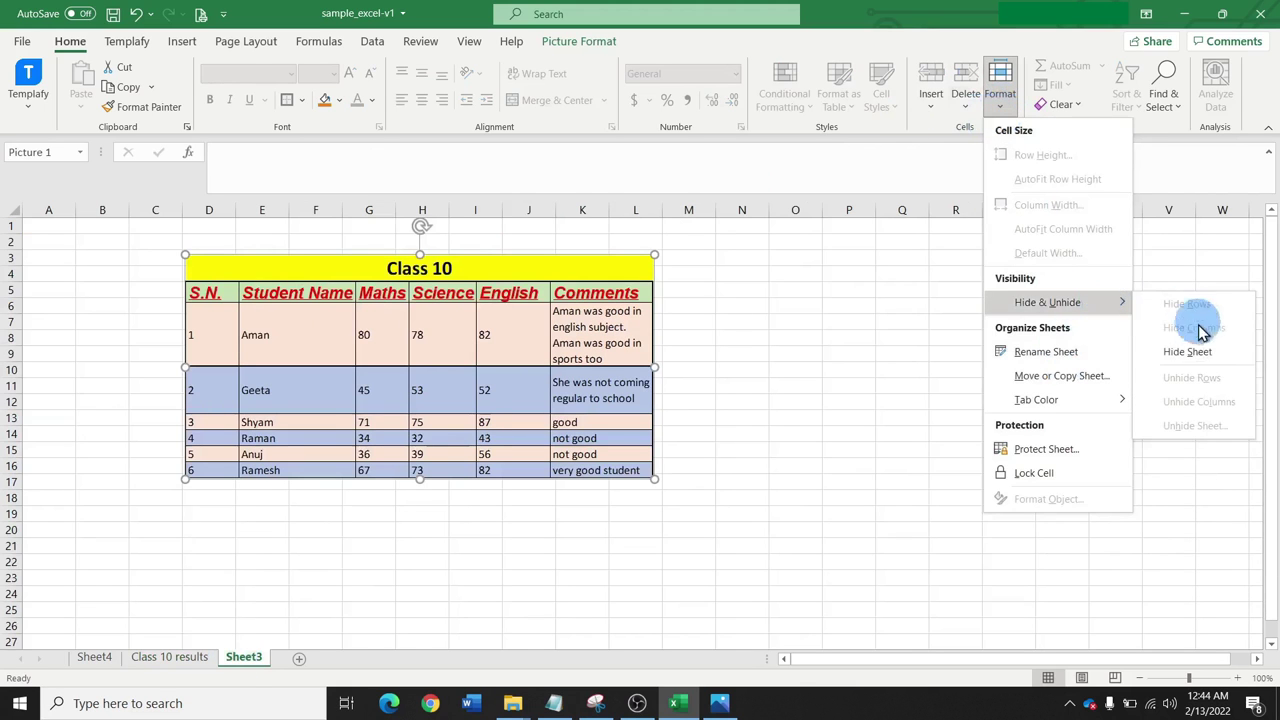
{"action": "left_click", "coordinate": [1197, 351]}
Start protecting the sheet with Protect Sheet
{"action": "left_click", "coordinate": [1000, 95]}
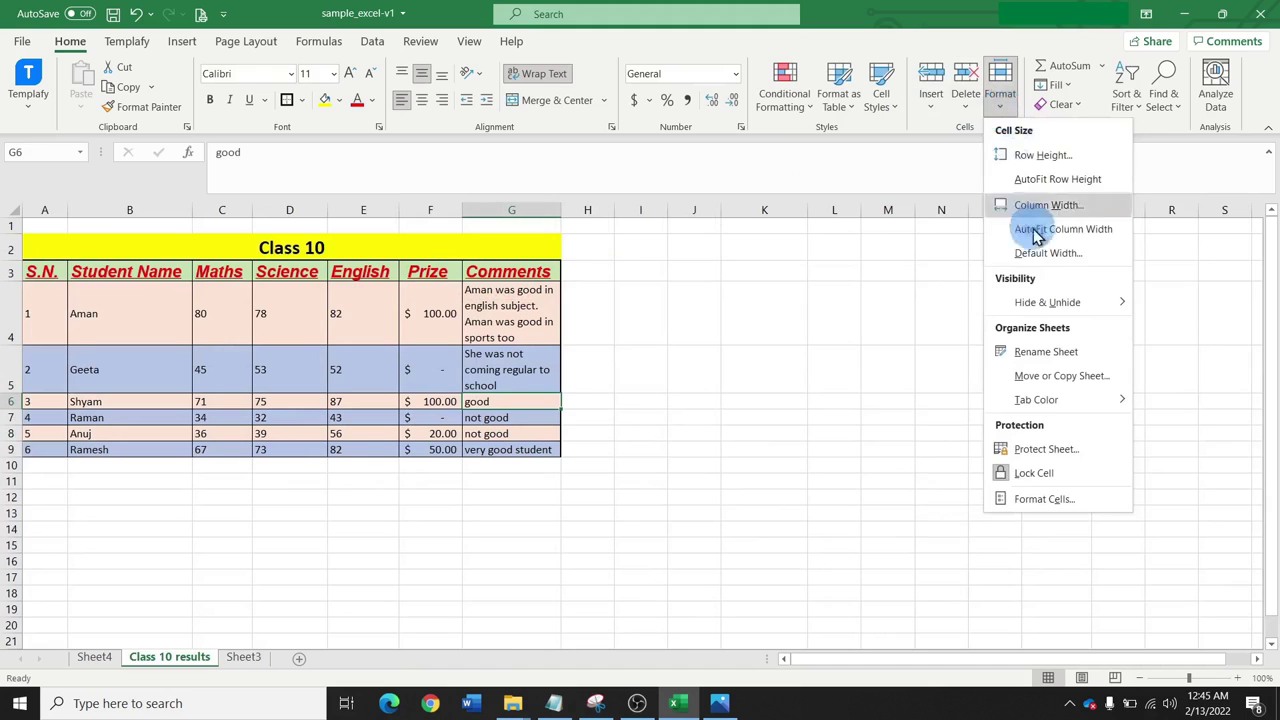
{"action": "mouse_move", "coordinate": [1050, 302]}
{"action": "left_click", "coordinate": [1060, 450]}
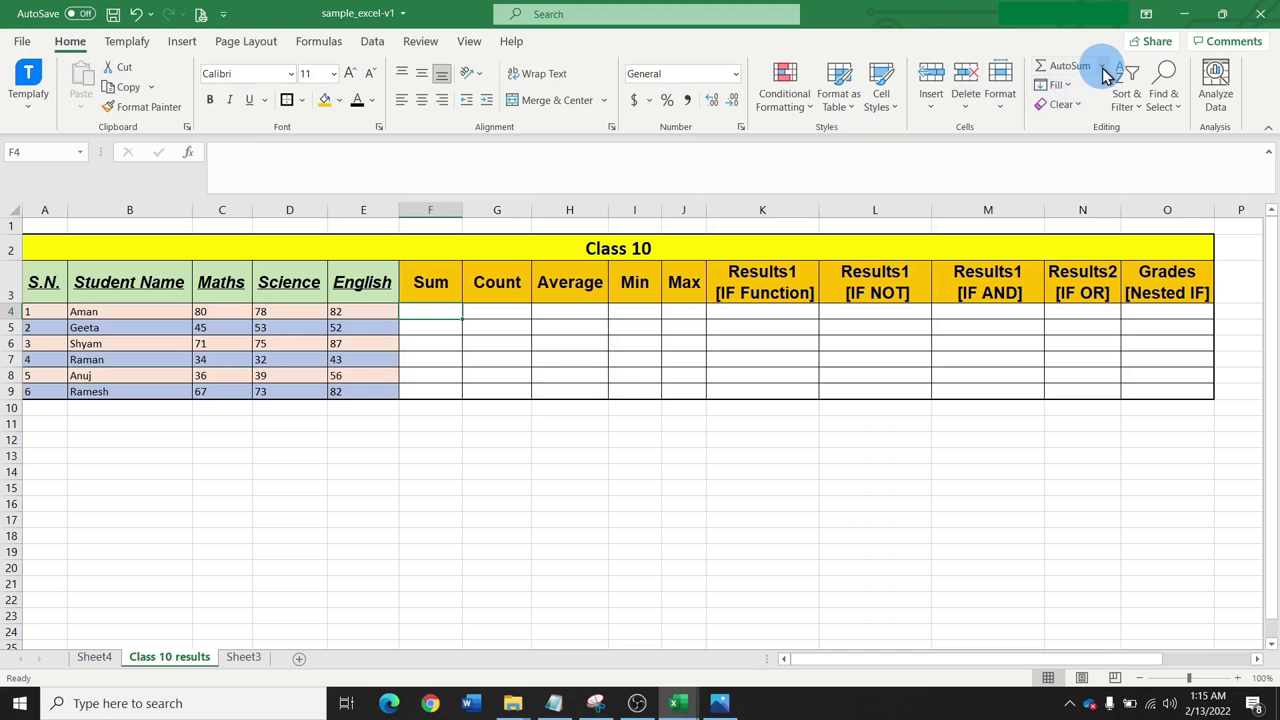
Total the first student's three marks in F4 with AutoSum, giving =SUM(C4:E4)
{"action": "left_click", "coordinate": [1103, 67]}
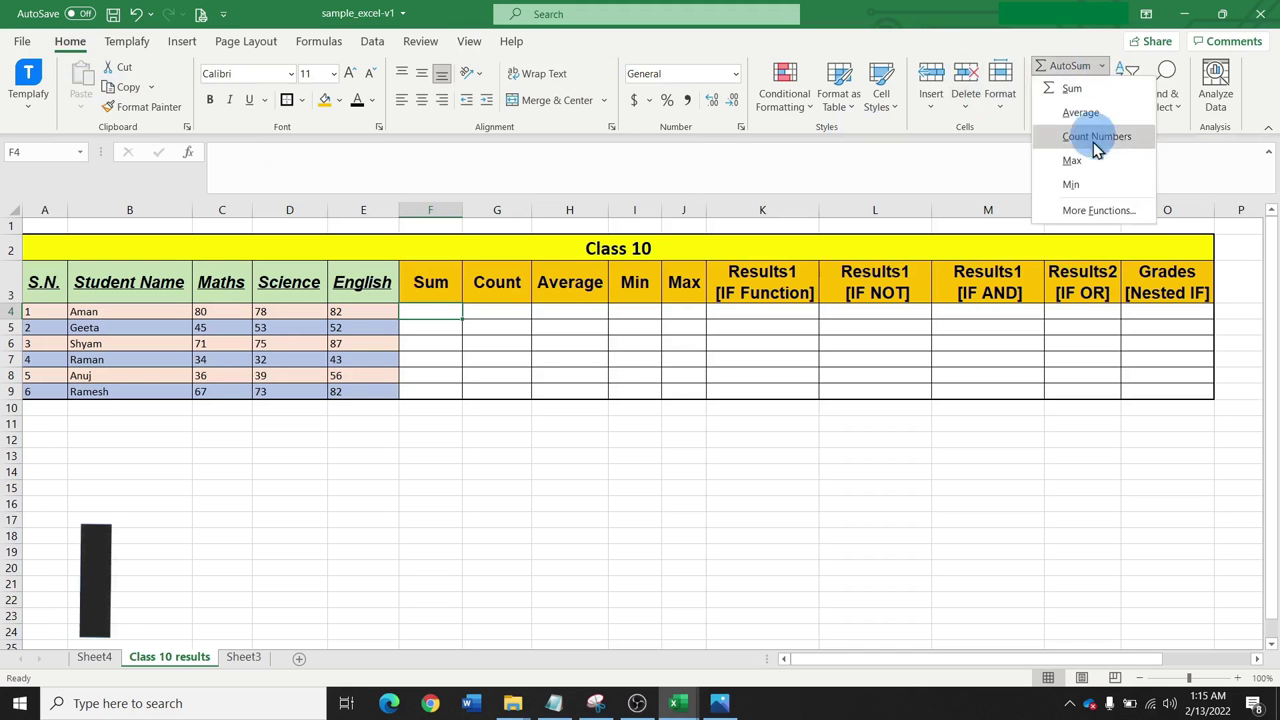
{"action": "left_click", "coordinate": [1083, 93]}
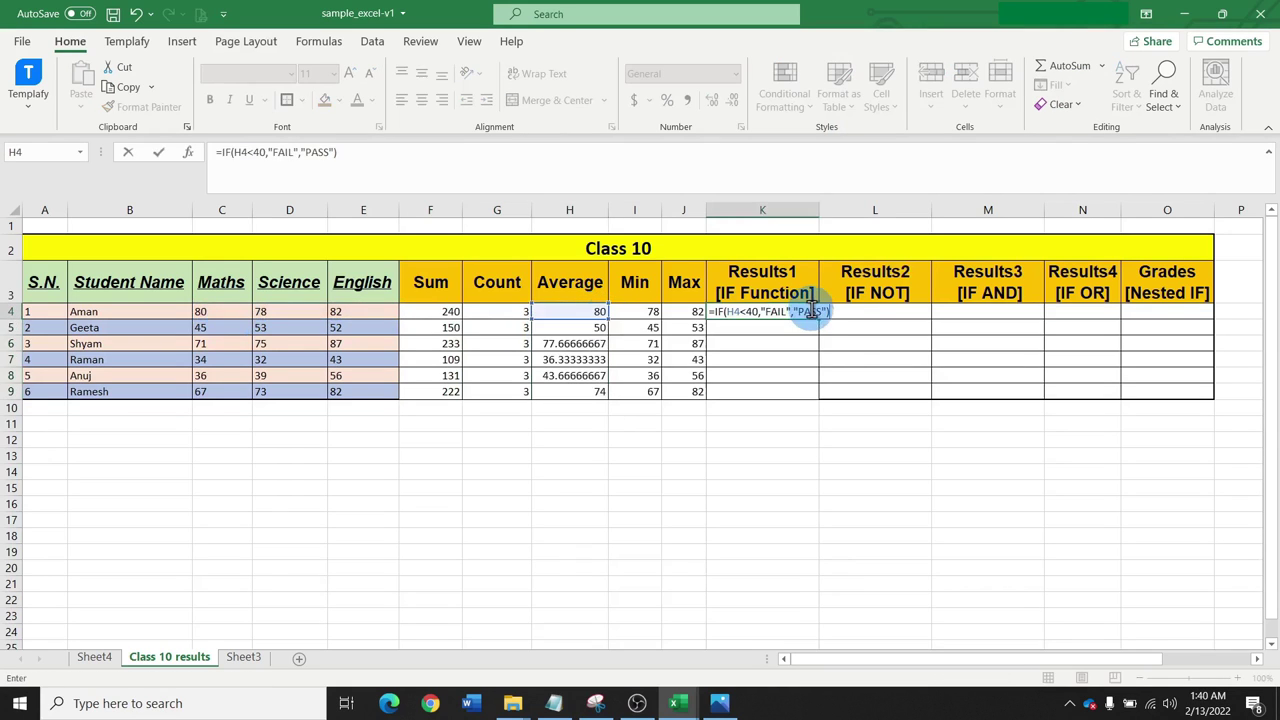
Fill the IF, IF NOT, IF OR and nested IF grade formulas down rows 4 to 9
{"action": "key", "text": "Return"}
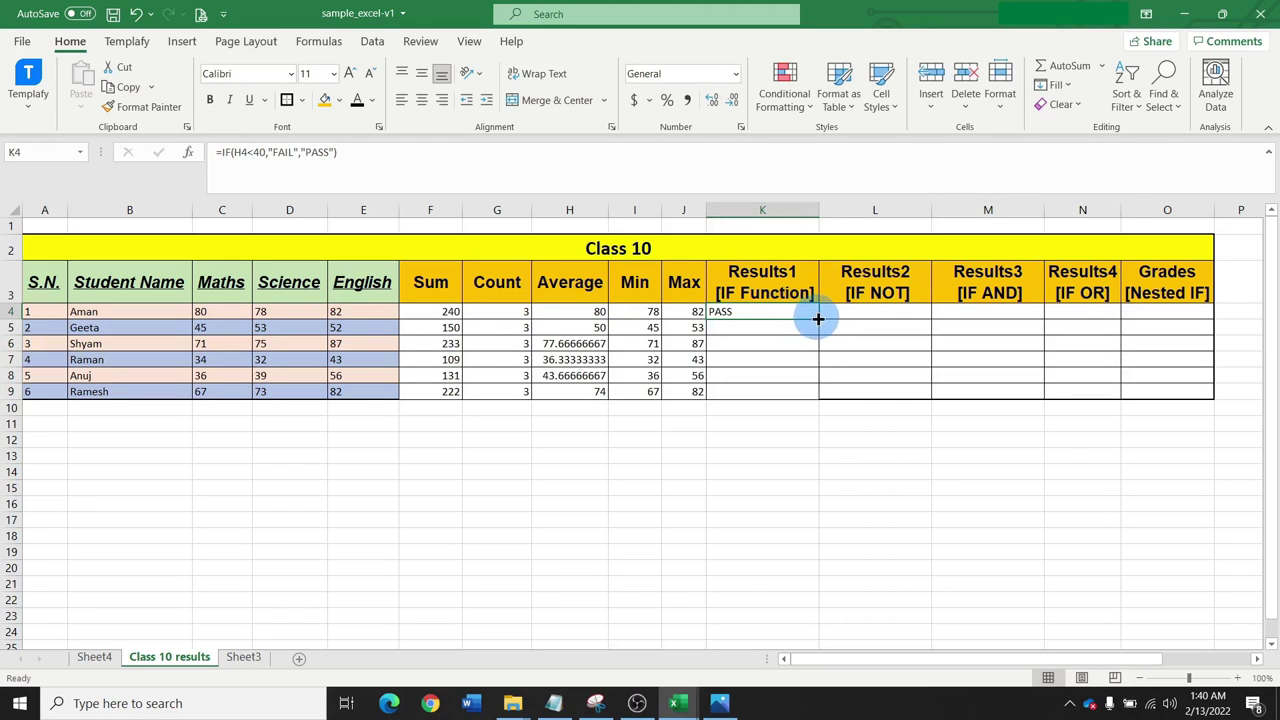
{"action": "double_click", "coordinate": [818, 319]}
{"action": "key", "text": "Return"}
{"action": "left_click", "coordinate": [886, 310]}
{"action": "double_click", "coordinate": [930, 319]}
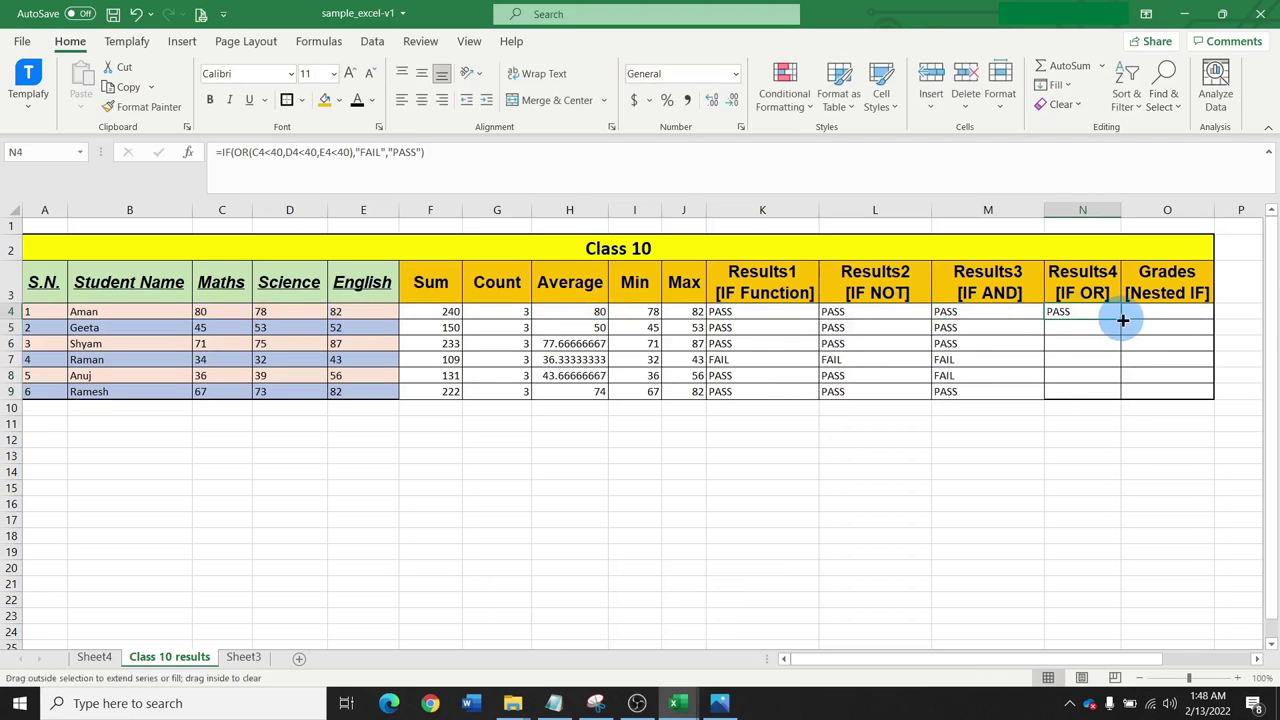
{"action": "double_click", "coordinate": [1122, 319]}
{"action": "double_click", "coordinate": [1213, 319]}
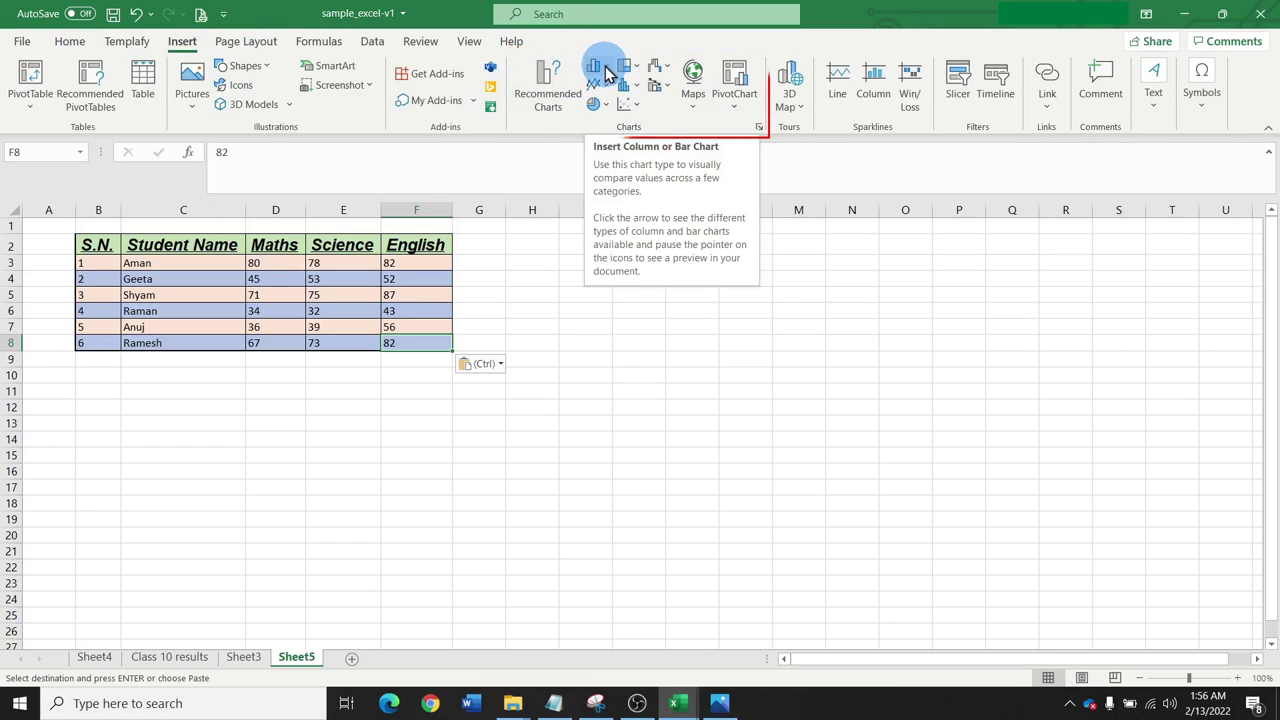
Insert a clustered column chart of the marks, then change its chart type to pie
{"action": "left_click", "coordinate": [605, 66]}
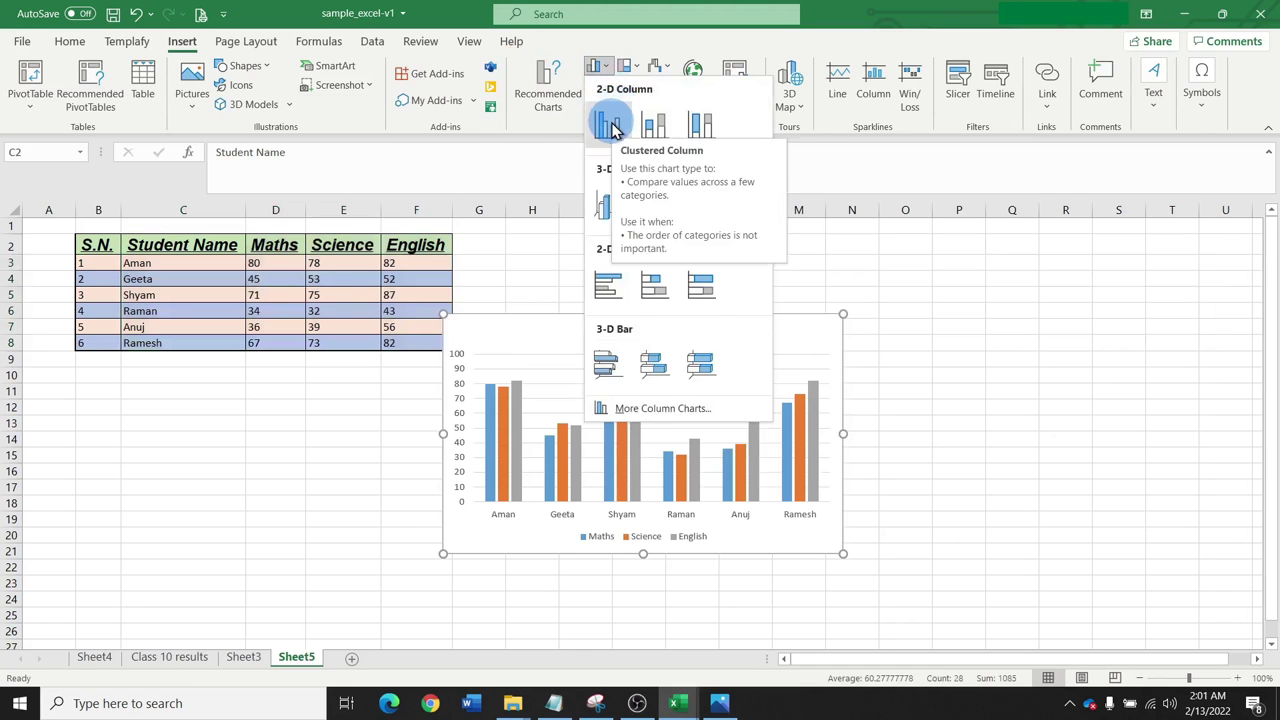
{"action": "left_click", "coordinate": [603, 124]}
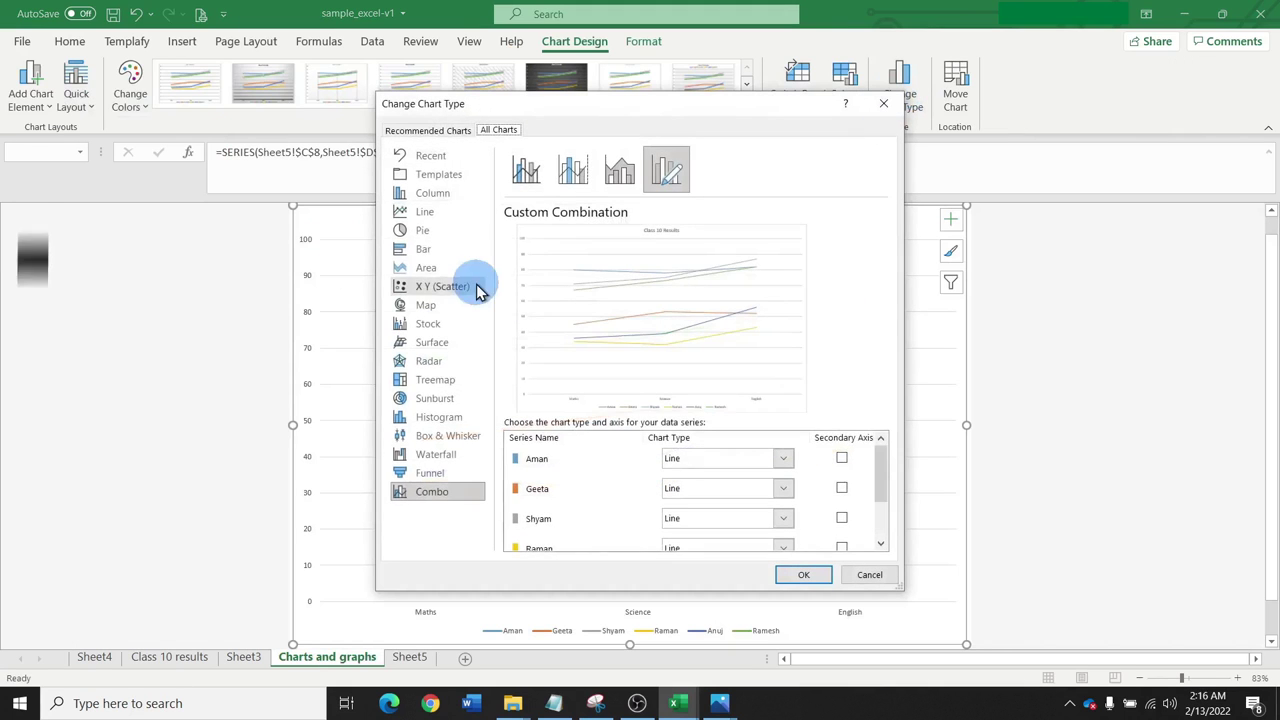
{"action": "left_click", "coordinate": [443, 251]}
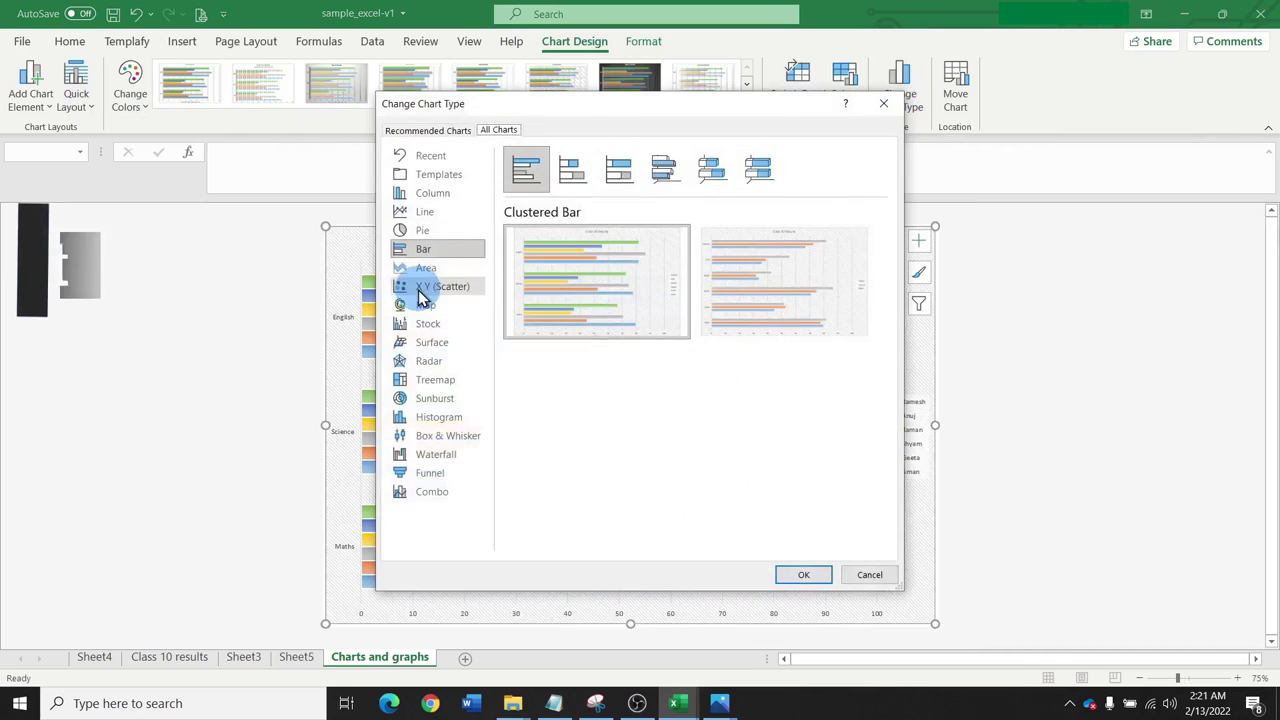
{"action": "left_click", "coordinate": [424, 235]}
{"action": "left_click", "coordinate": [800, 574]}
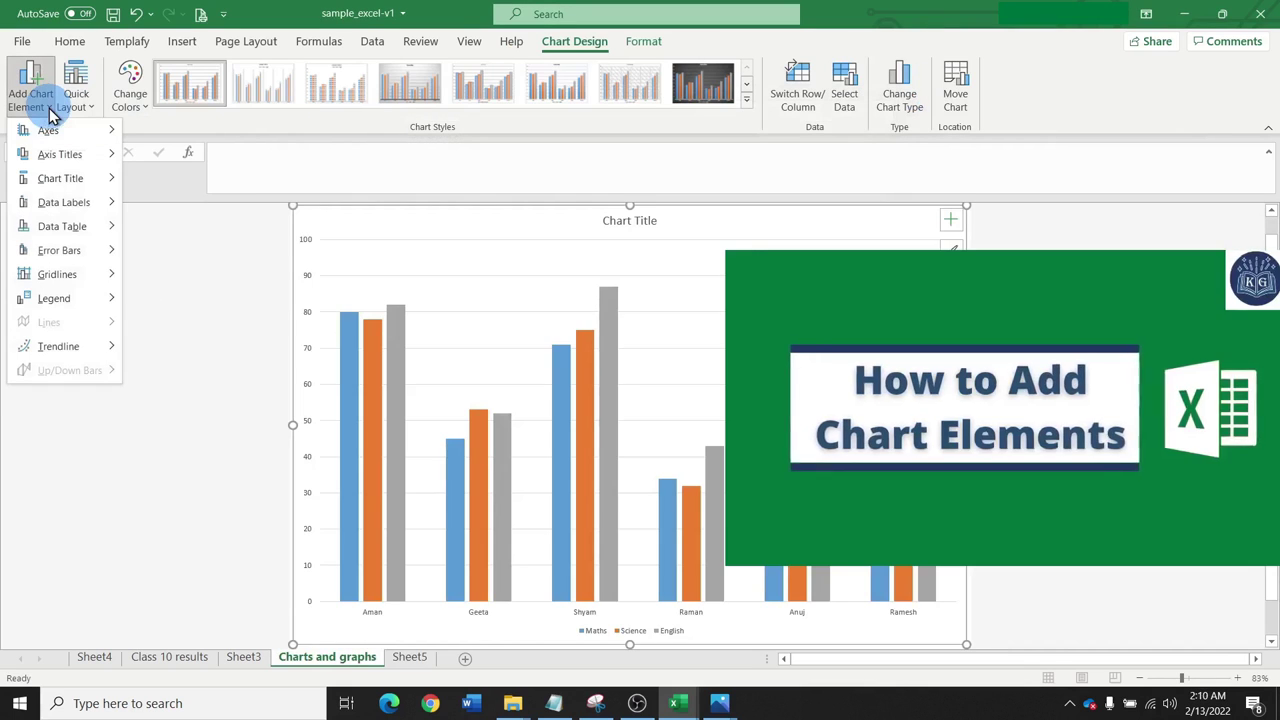
Look through the chart element options and bring up the Quick Layout presets
{"action": "mouse_move", "coordinate": [58, 135]}
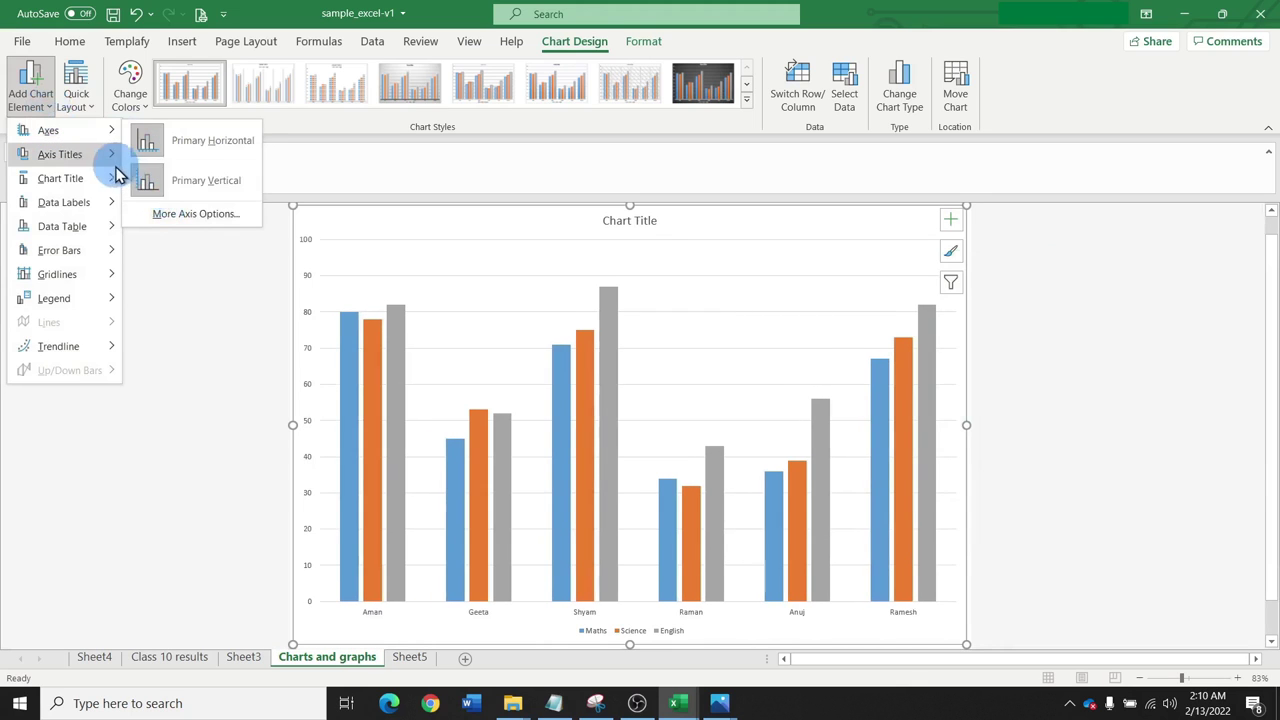
{"action": "mouse_move", "coordinate": [90, 163]}
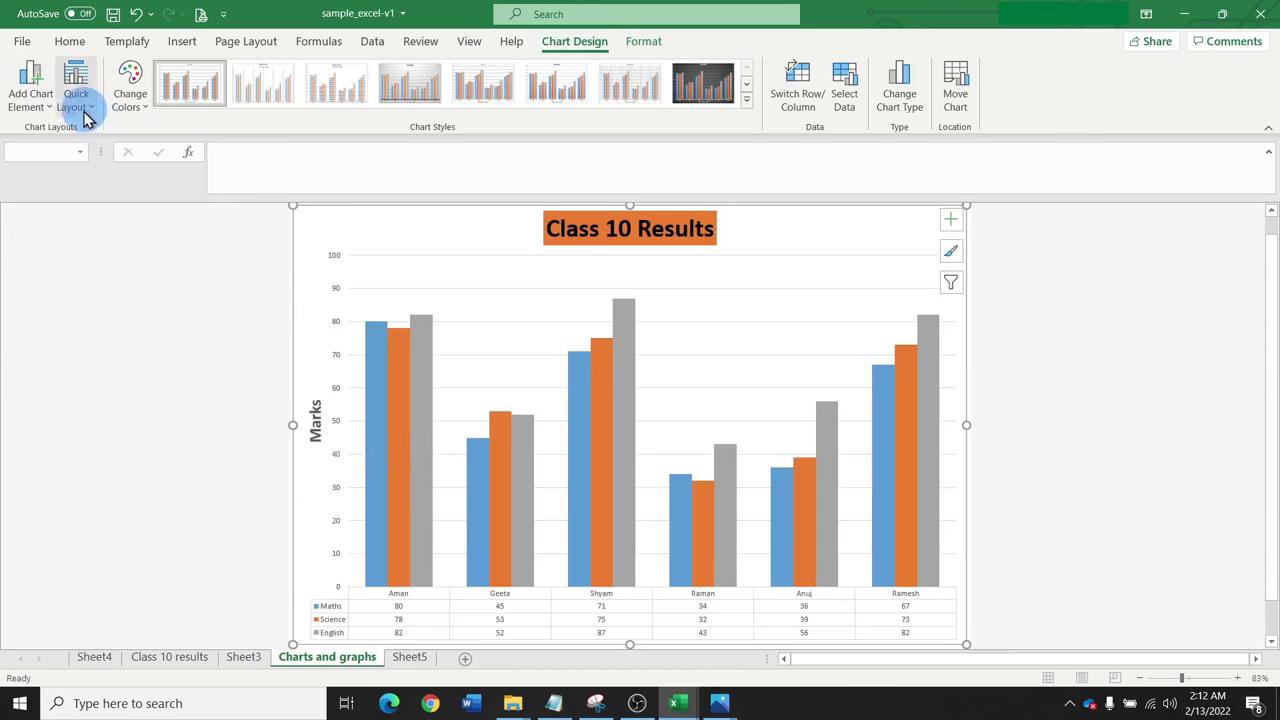
{"action": "left_click", "coordinate": [76, 98]}
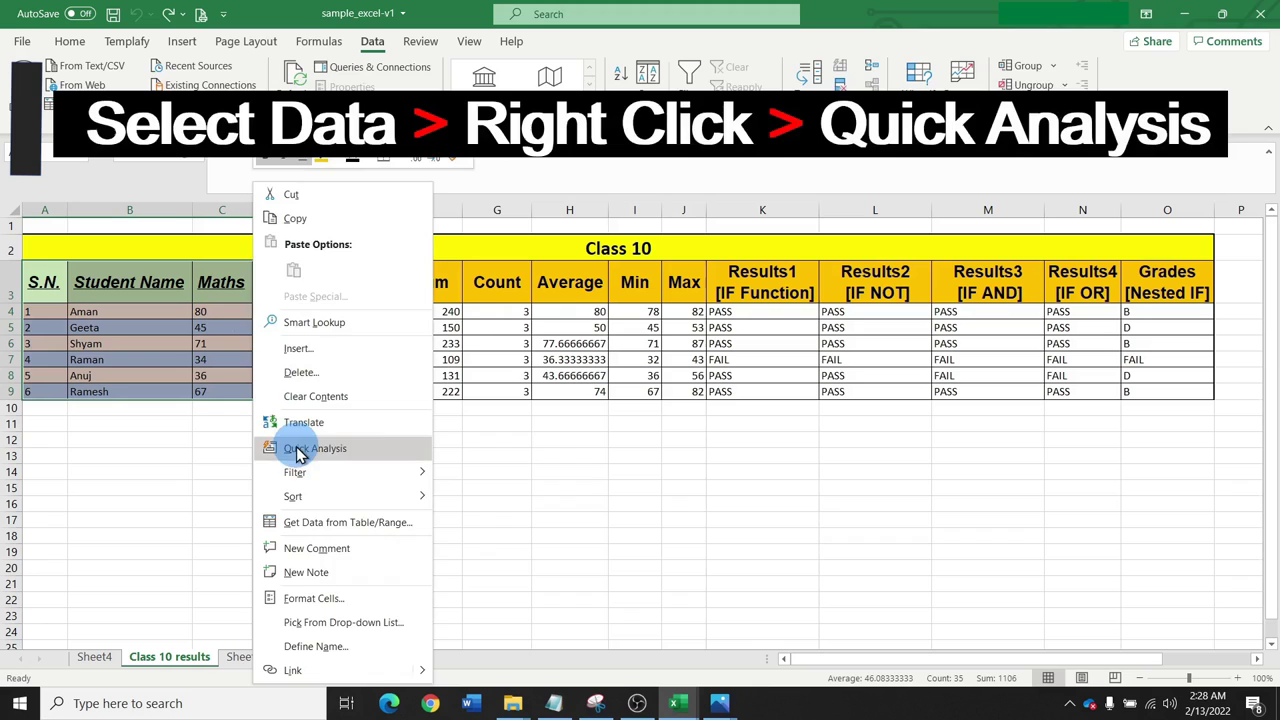
Review the Quick Analysis chart and totals suggestions for the marks
{"action": "left_click", "coordinate": [287, 449]}
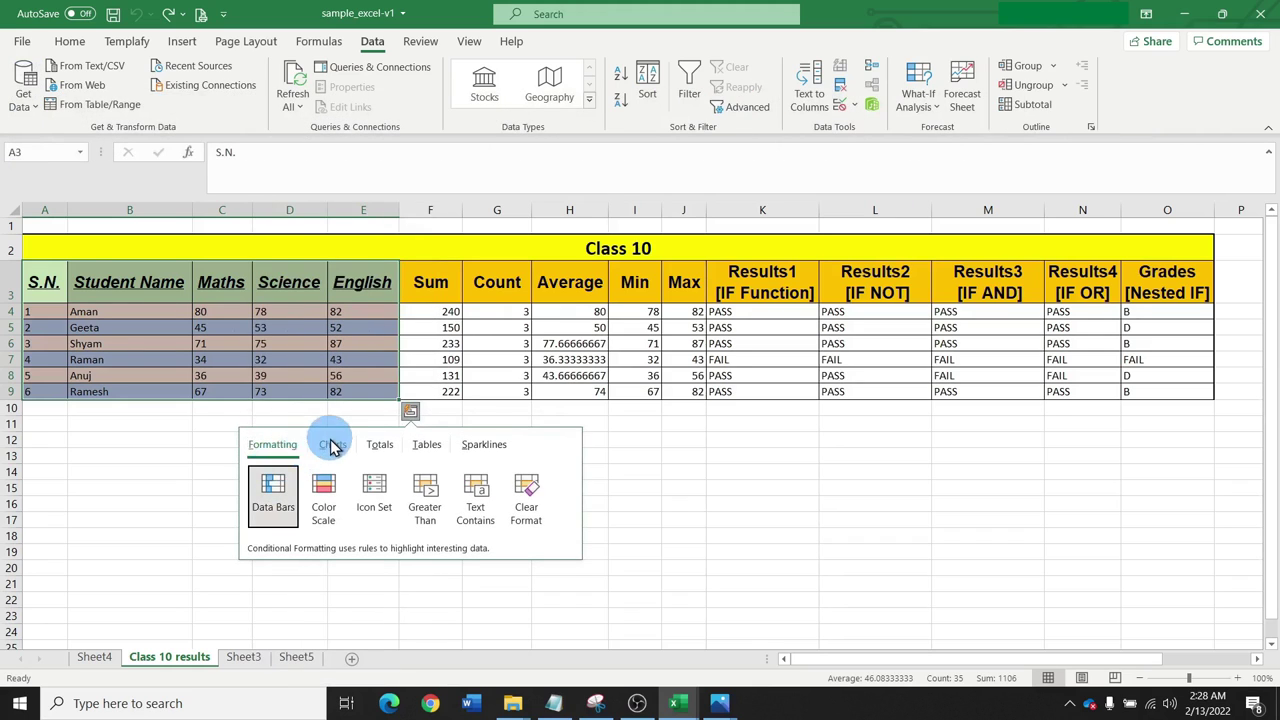
{"action": "left_click", "coordinate": [333, 446]}
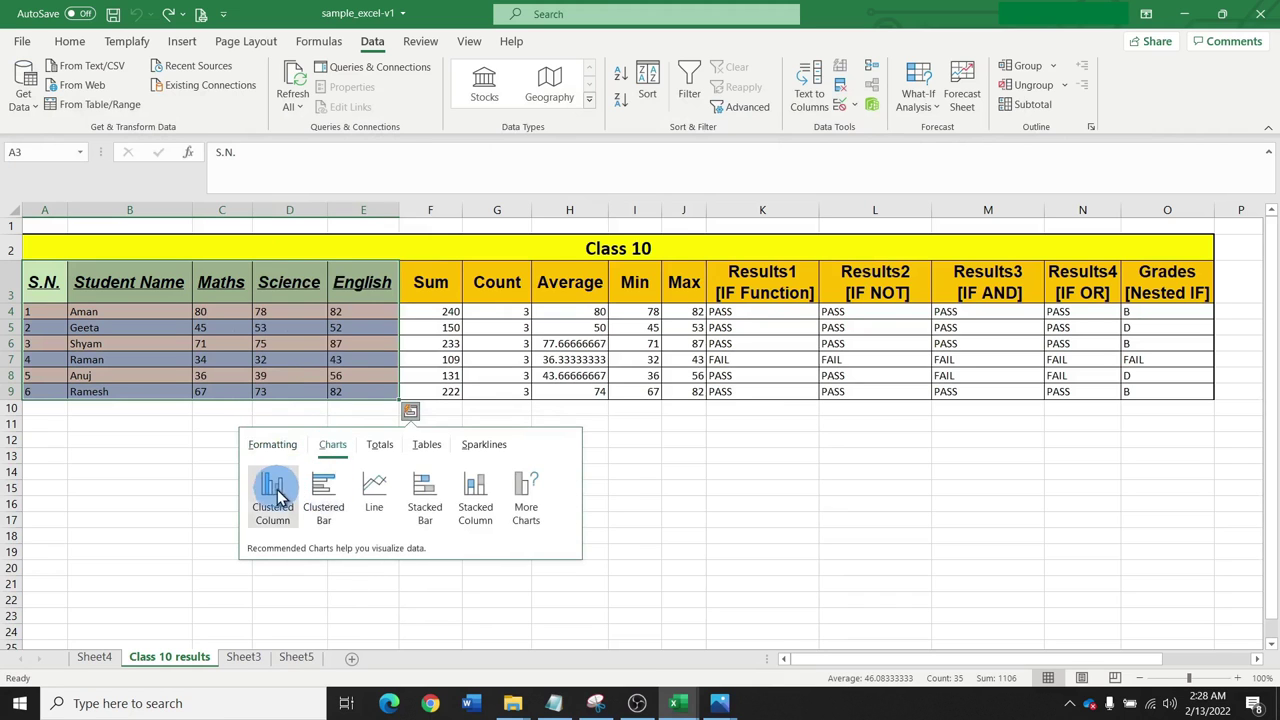
{"action": "left_click", "coordinate": [380, 447]}
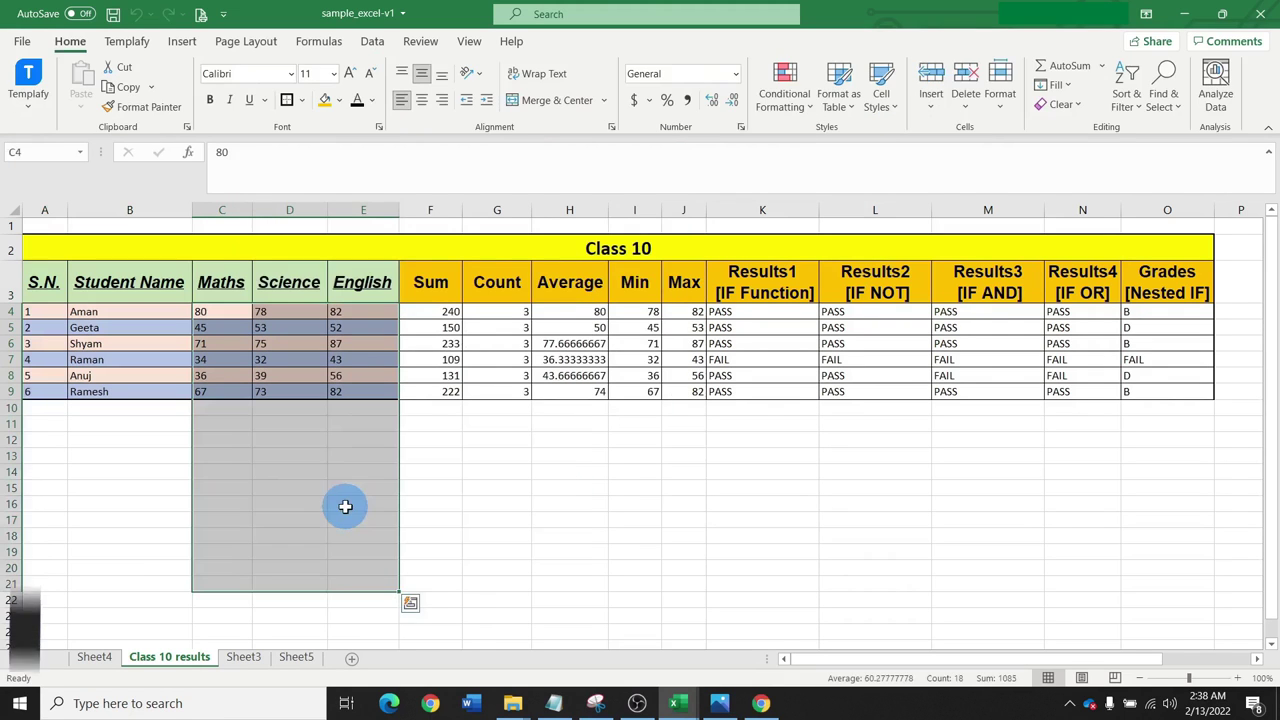
Restrict the mark cells to whole numbers from 0 to 100 with a Stop error alert
{"action": "left_click", "coordinate": [372, 41]}
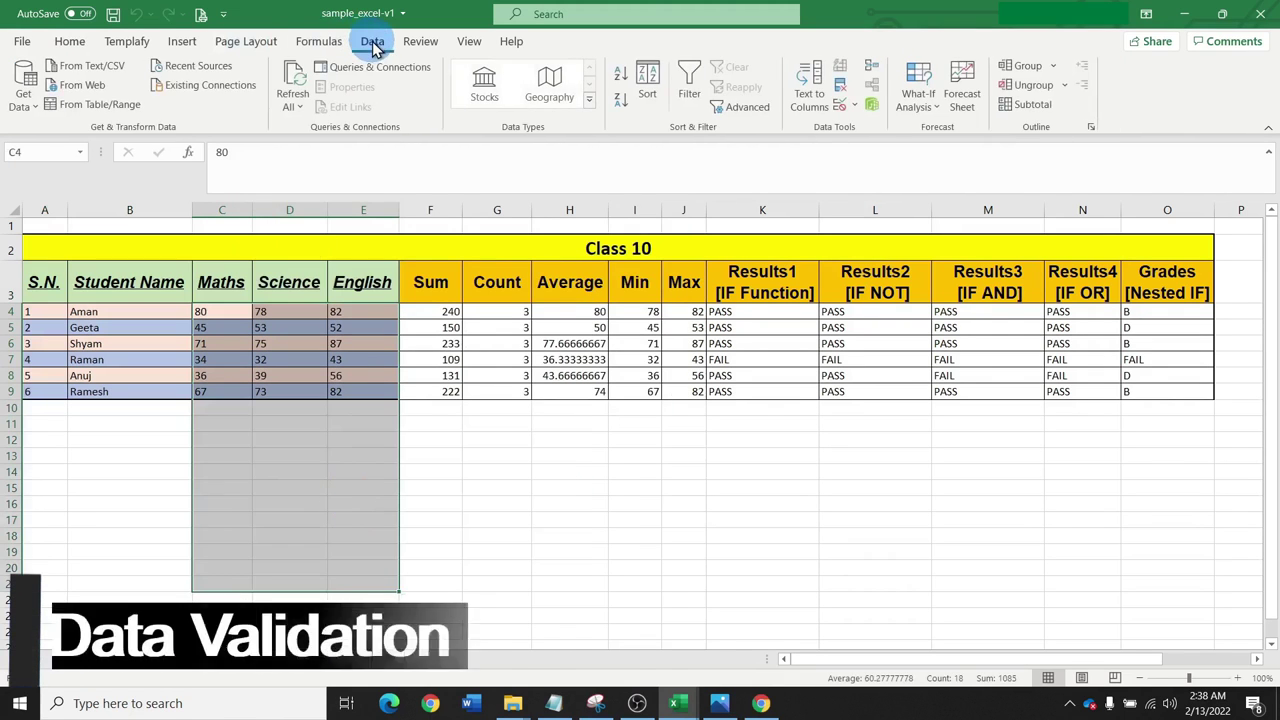
{"action": "left_click", "coordinate": [858, 110]}
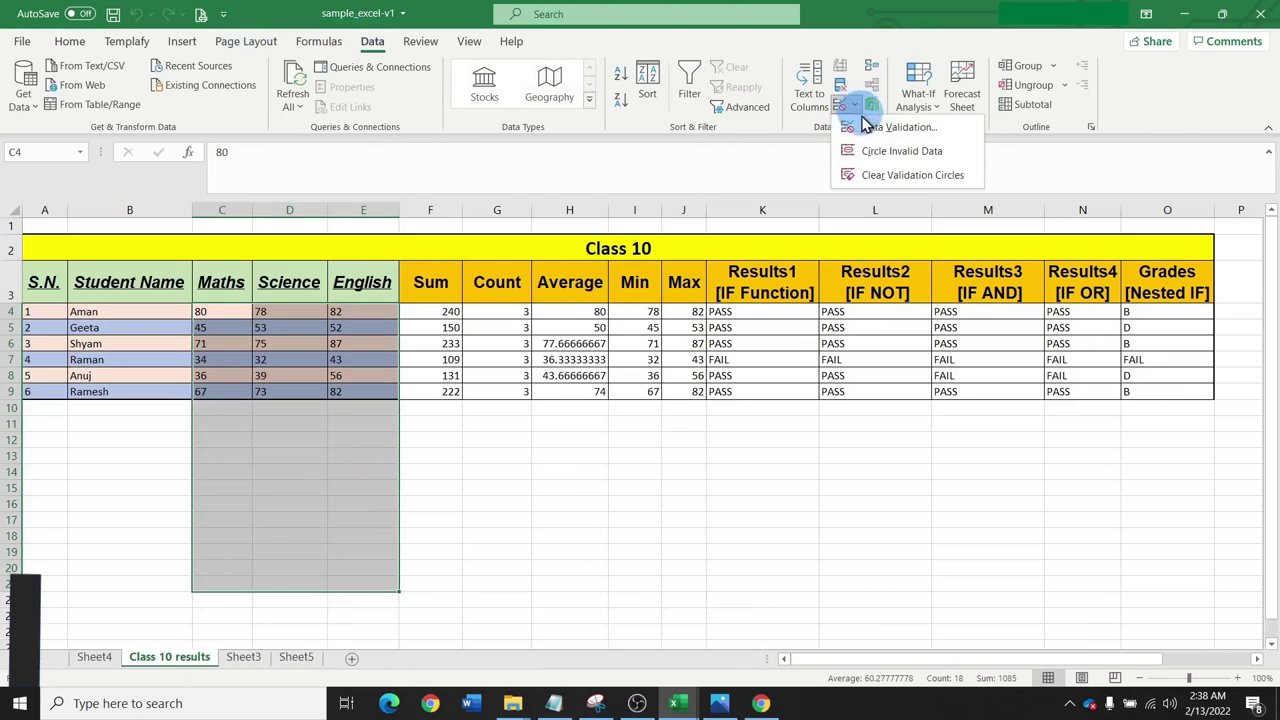
{"action": "left_click", "coordinate": [866, 128]}
{"action": "left_click", "coordinate": [760, 211]}
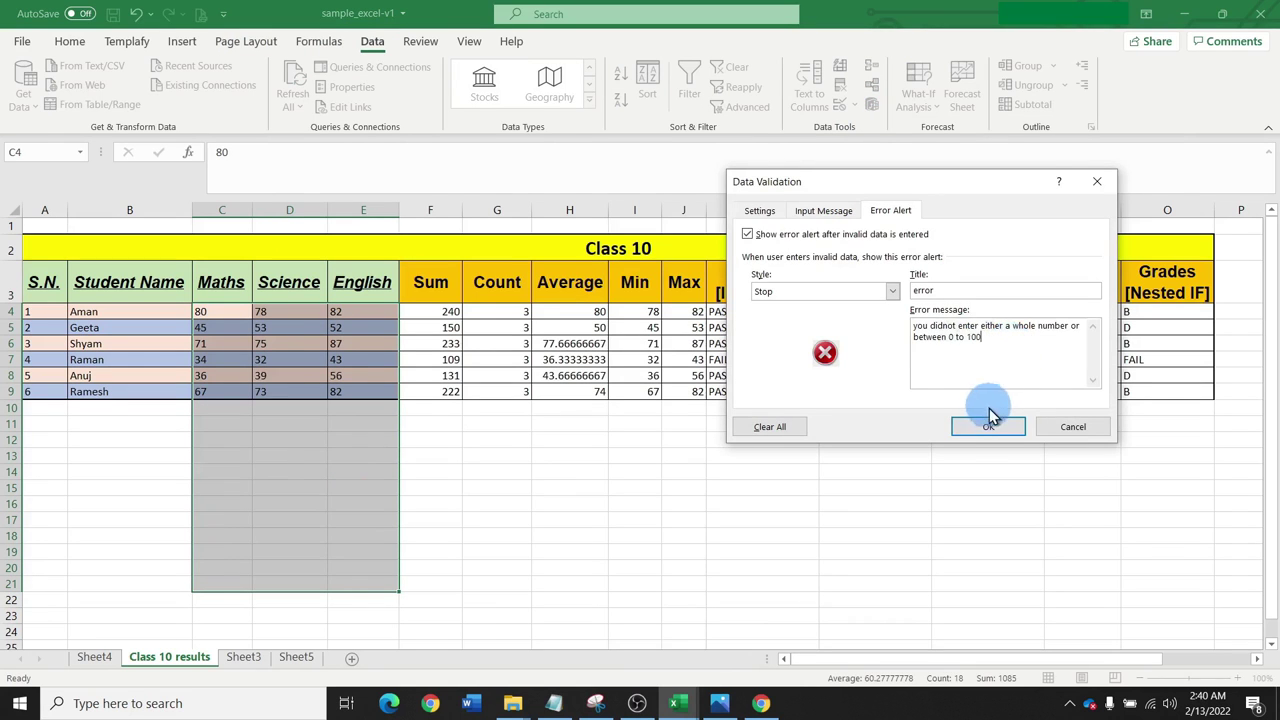
{"action": "left_click", "coordinate": [985, 430]}
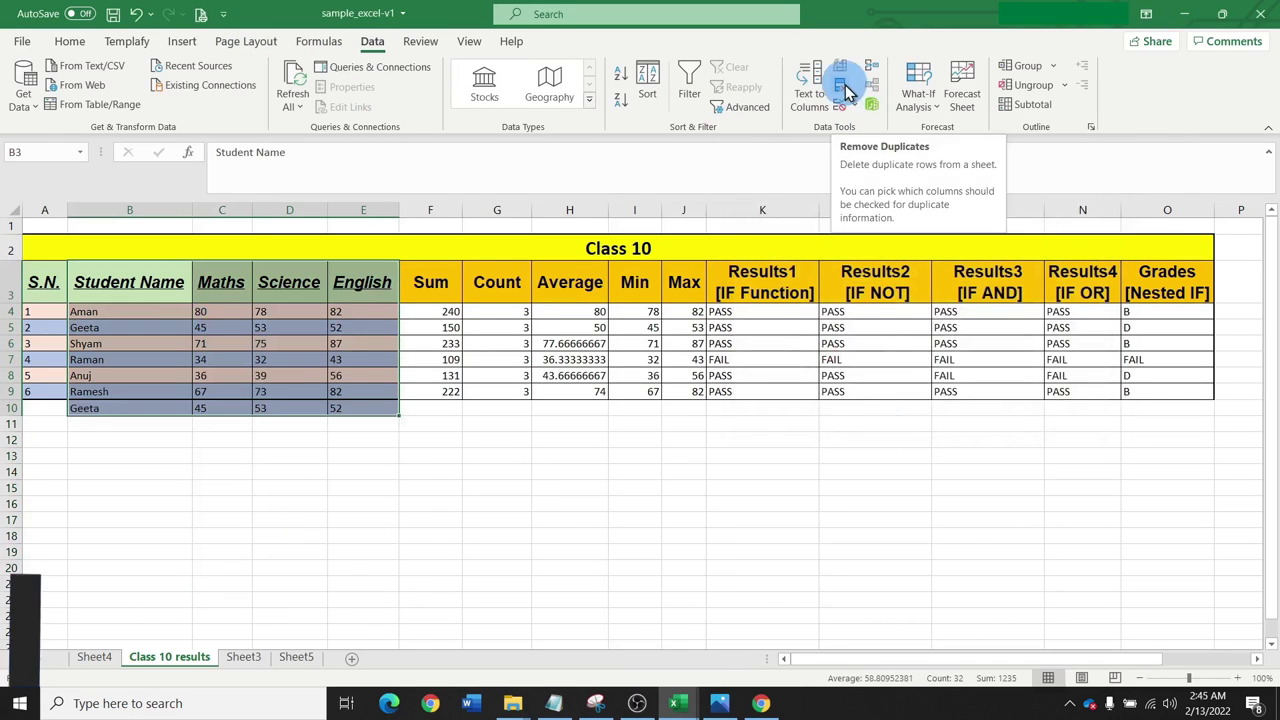
Remove the duplicate Geeta row, then search the sheet for the value 82
{"action": "left_click", "coordinate": [846, 93]}
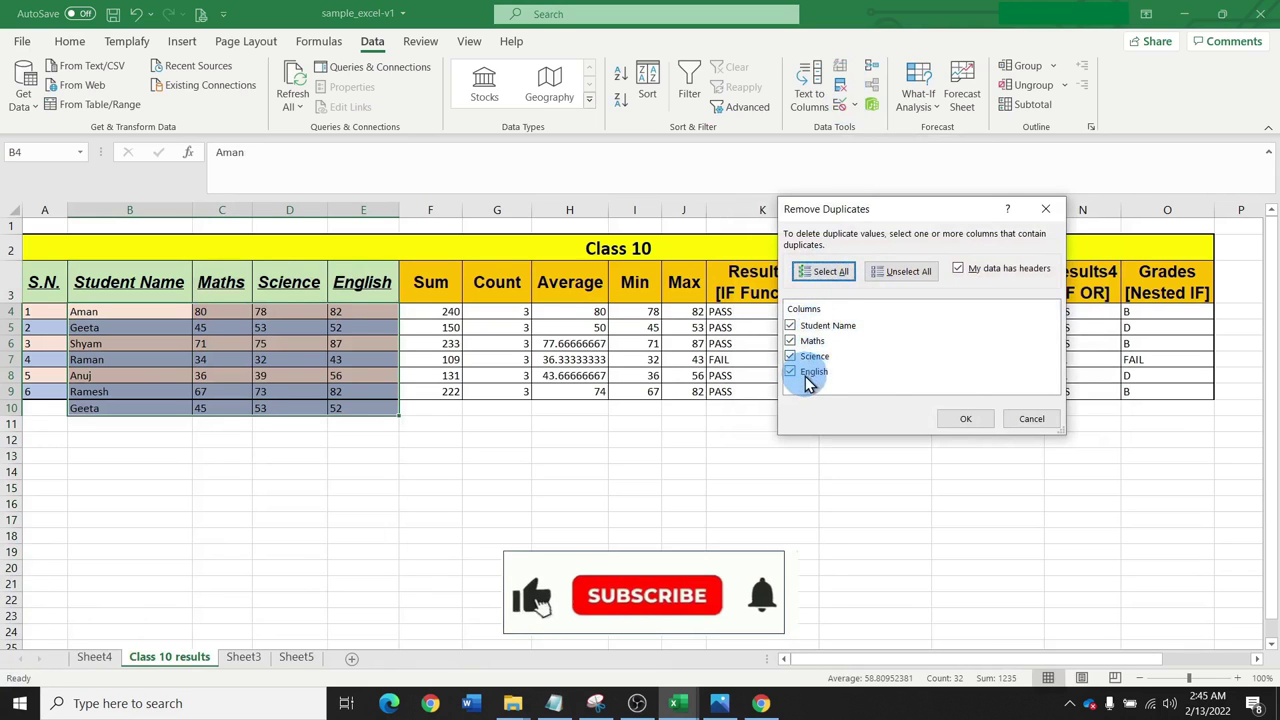
{"action": "left_click", "coordinate": [962, 418]}
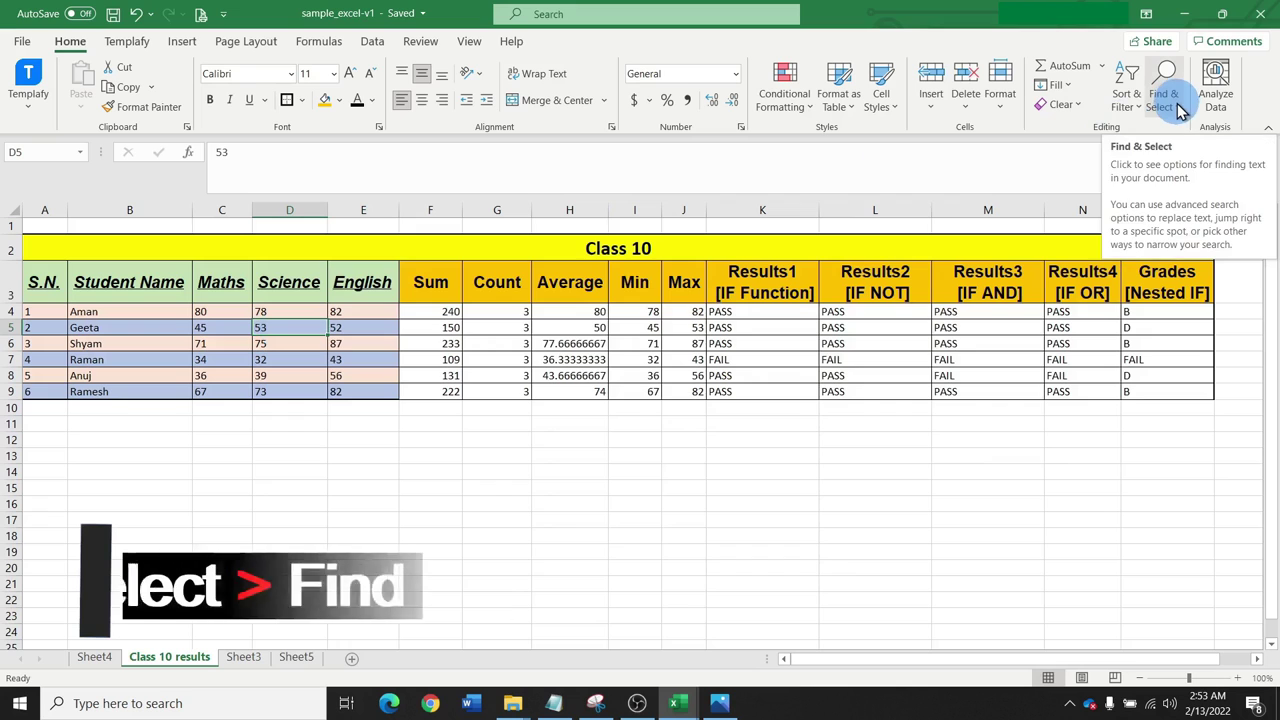
{"action": "left_click", "coordinate": [1180, 110]}
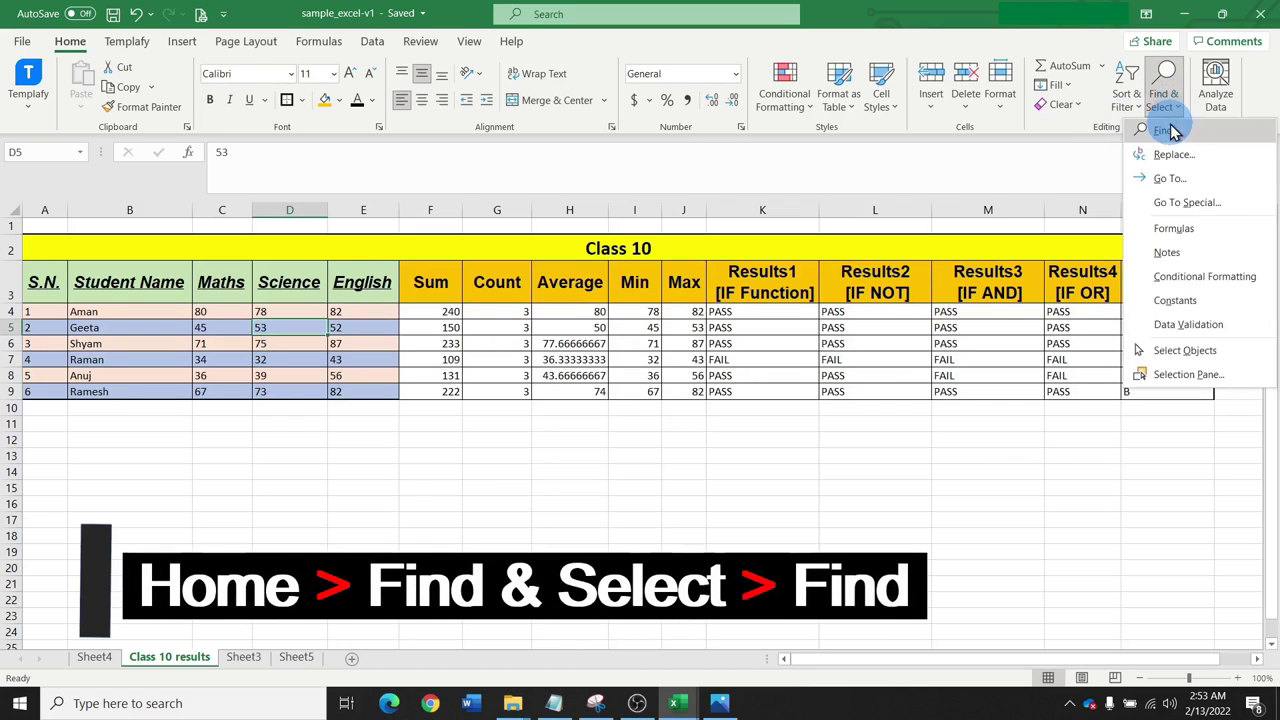
{"action": "left_click", "coordinate": [1166, 155]}
{"action": "left_click", "coordinate": [779, 456]}
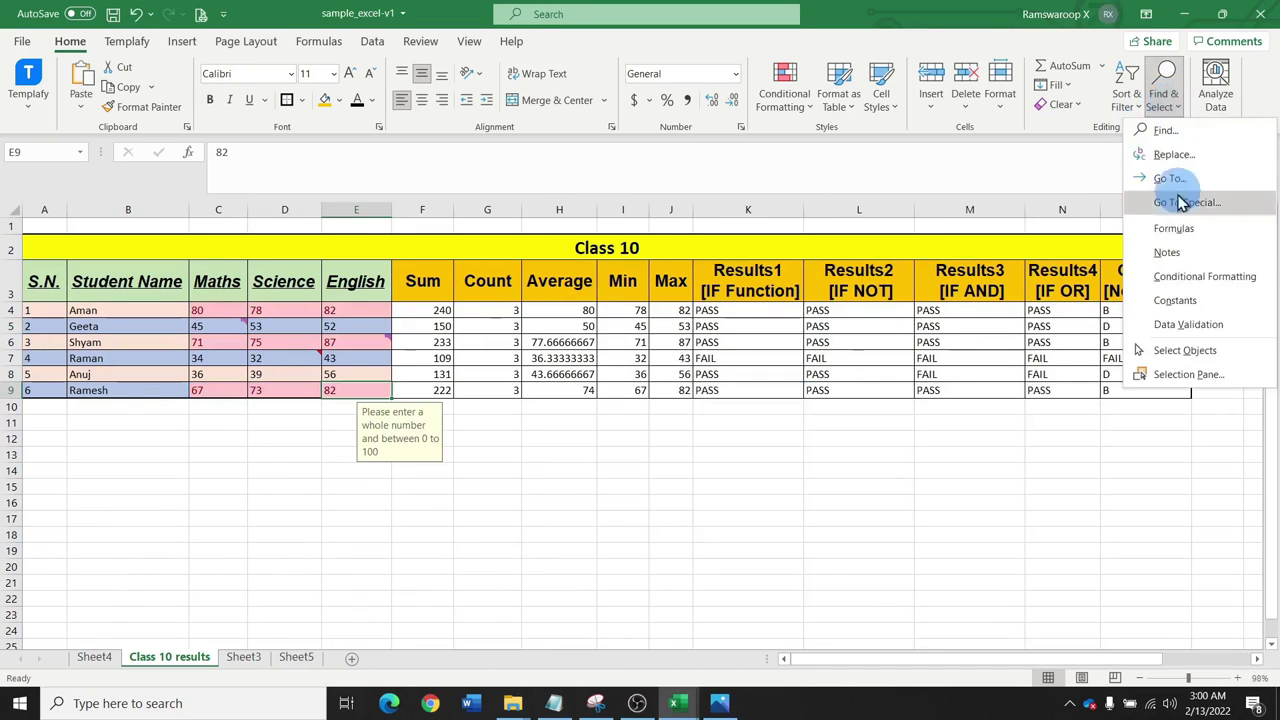
Select the conditionally formatted cells, then only the cells holding constant values
{"action": "left_click", "coordinate": [1163, 100]}
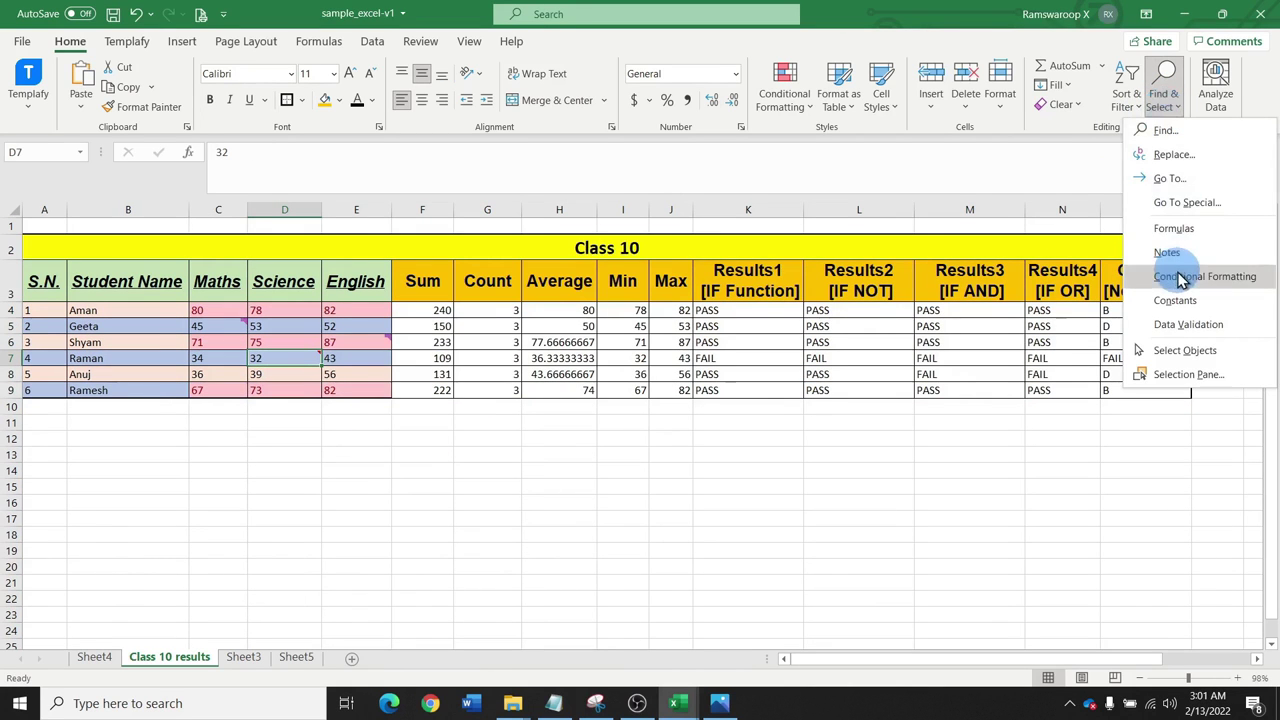
{"action": "left_click", "coordinate": [1180, 276]}
{"action": "left_click", "coordinate": [1165, 100]}
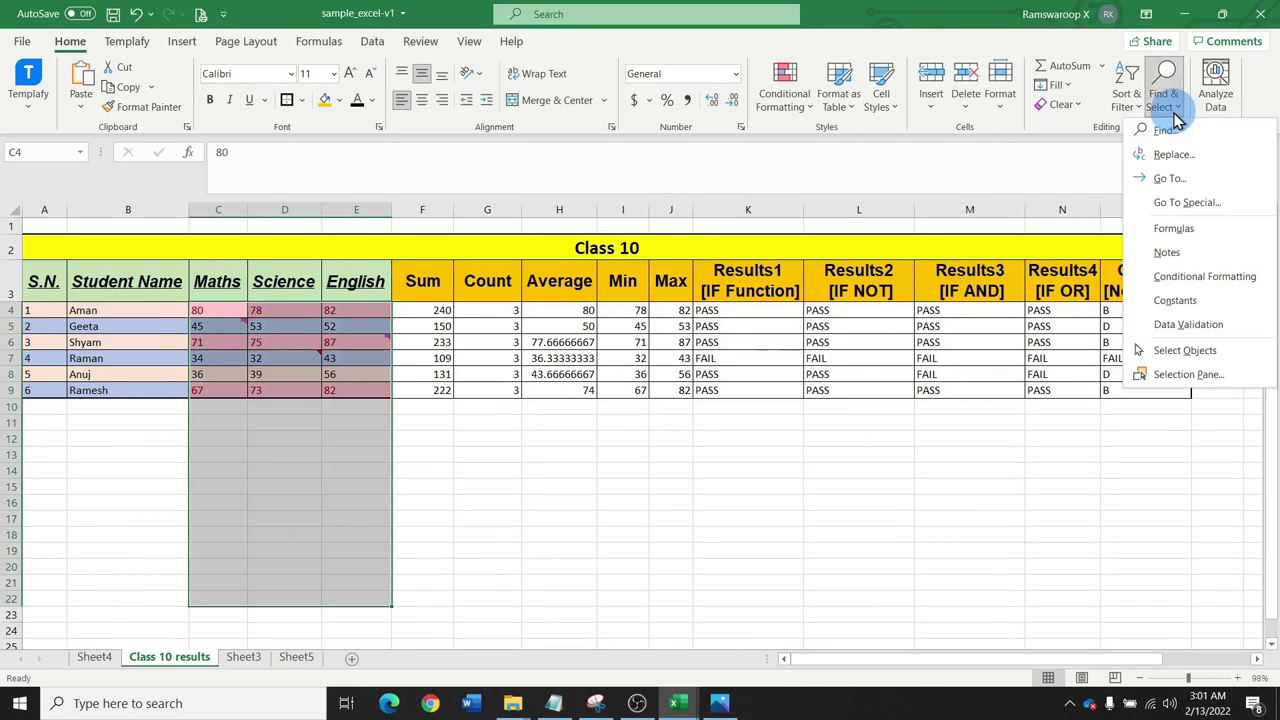
{"action": "left_click", "coordinate": [1190, 300]}
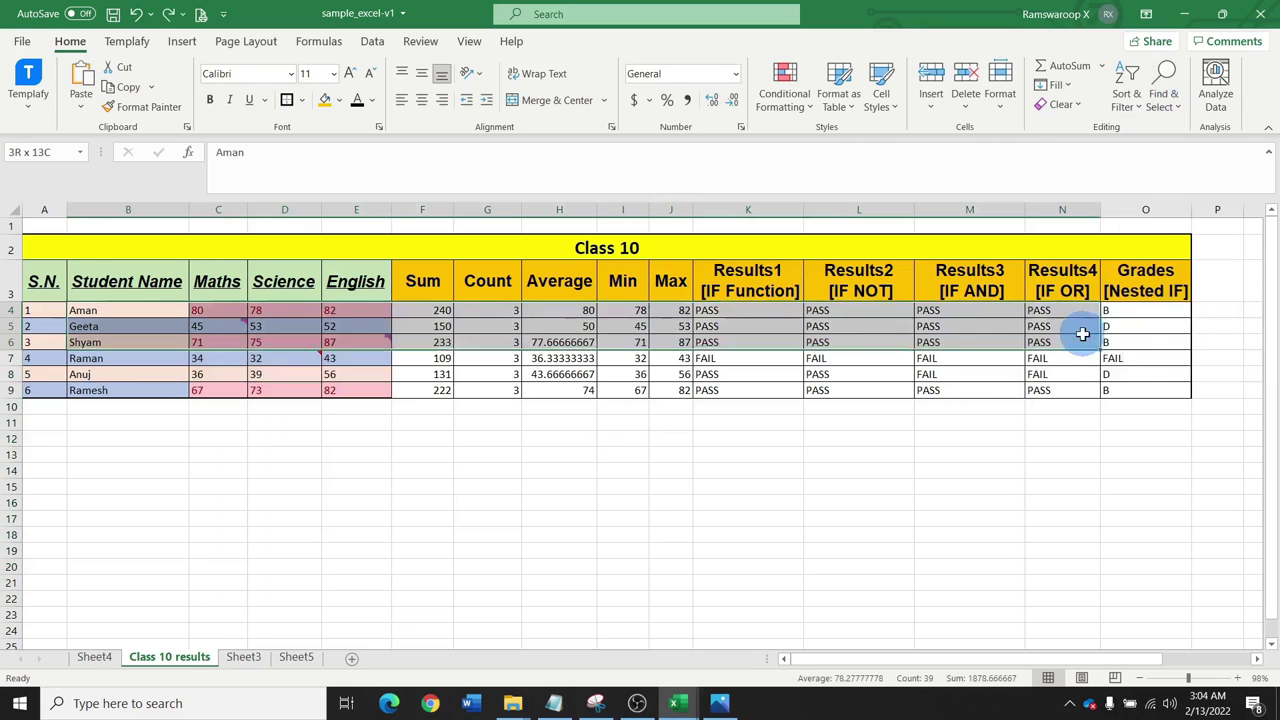
Sort the student records B4:O9 alphabetically A to Z by name
{"action": "left_click_drag", "start_coordinate": [1082, 334], "coordinate": [1178, 390]}
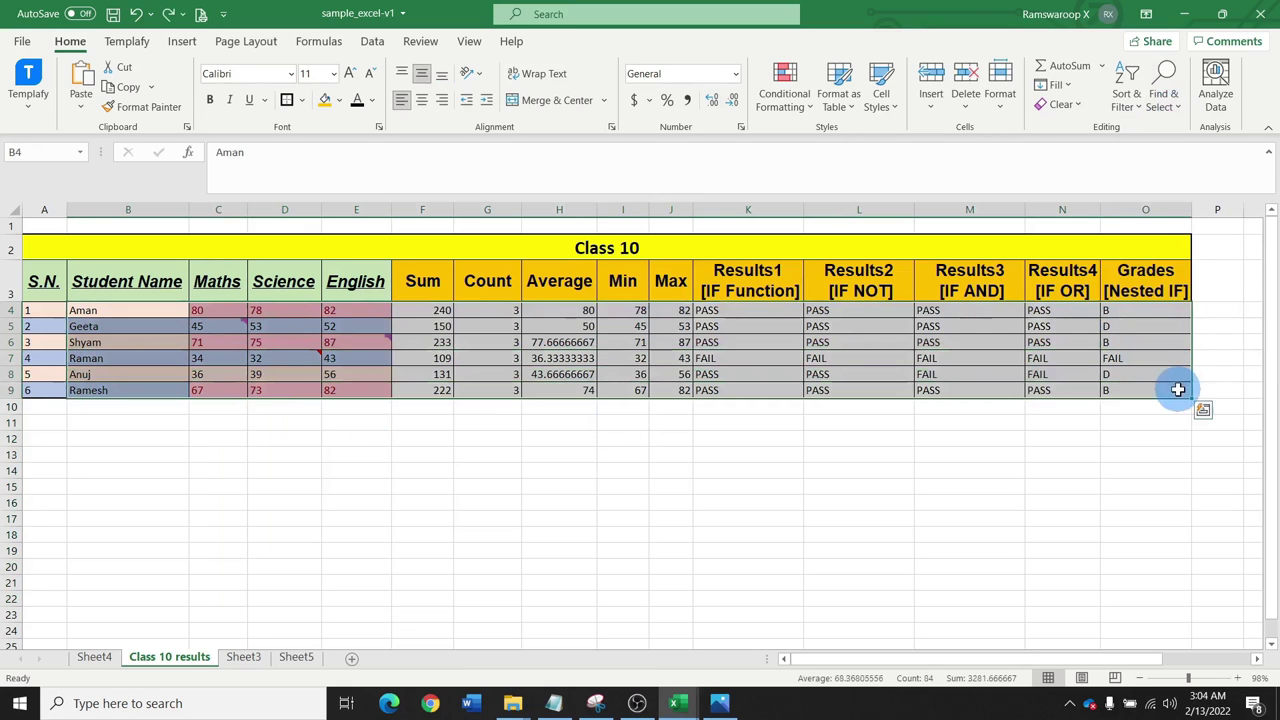
{"action": "left_click", "coordinate": [1135, 90]}
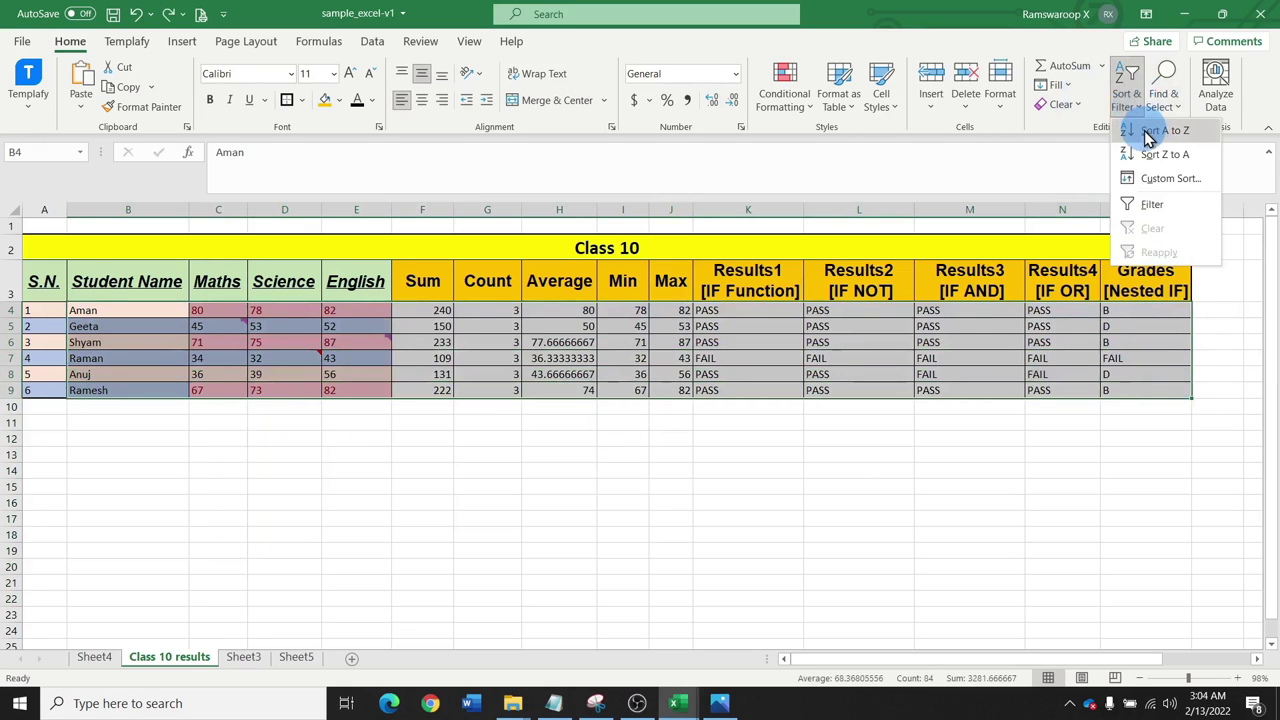
{"action": "left_click", "coordinate": [1148, 131]}
Custom-sort by Student Name, then by Maths from largest to smallest
{"action": "left_click", "coordinate": [1128, 95]}
{"action": "left_click", "coordinate": [1150, 177]}
{"action": "left_click", "coordinate": [828, 286]}
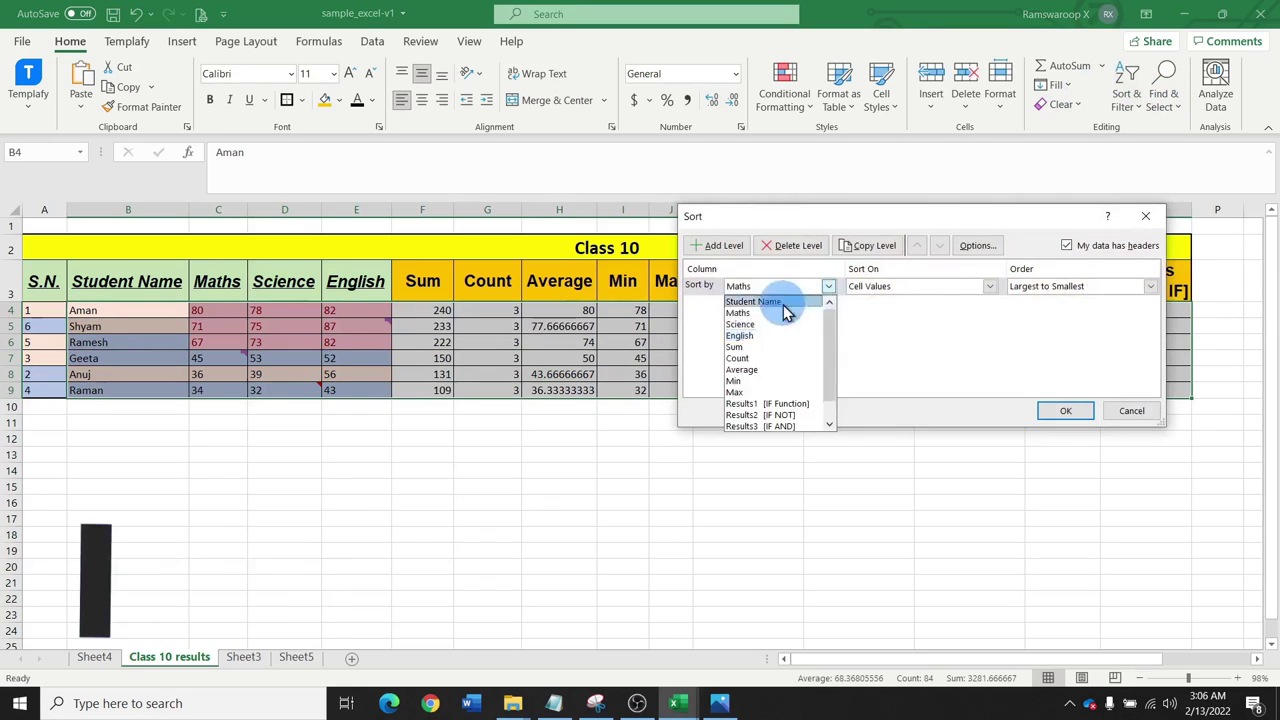
{"action": "left_click", "coordinate": [822, 305]}
{"action": "left_click", "coordinate": [1008, 310]}
{"action": "left_click", "coordinate": [1071, 331]}
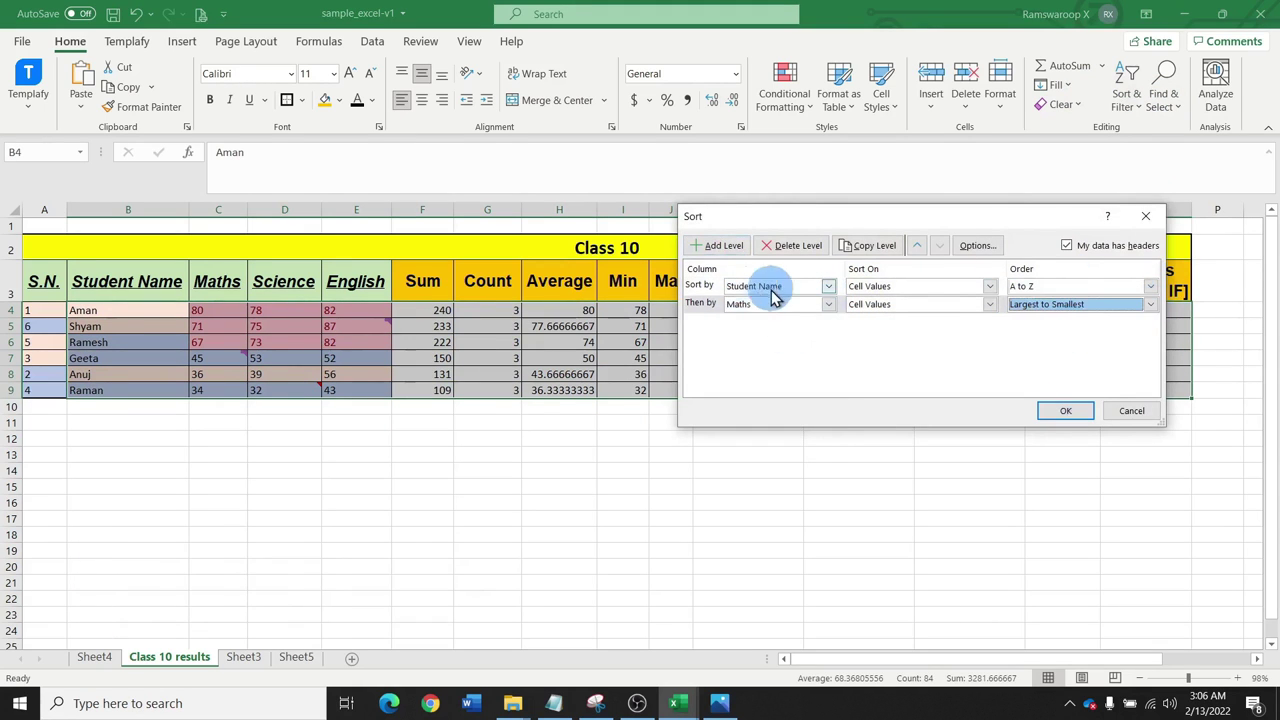
{"action": "left_click", "coordinate": [1066, 410]}
Turn on filter buttons for the table's header row
{"action": "left_click", "coordinate": [1127, 95]}
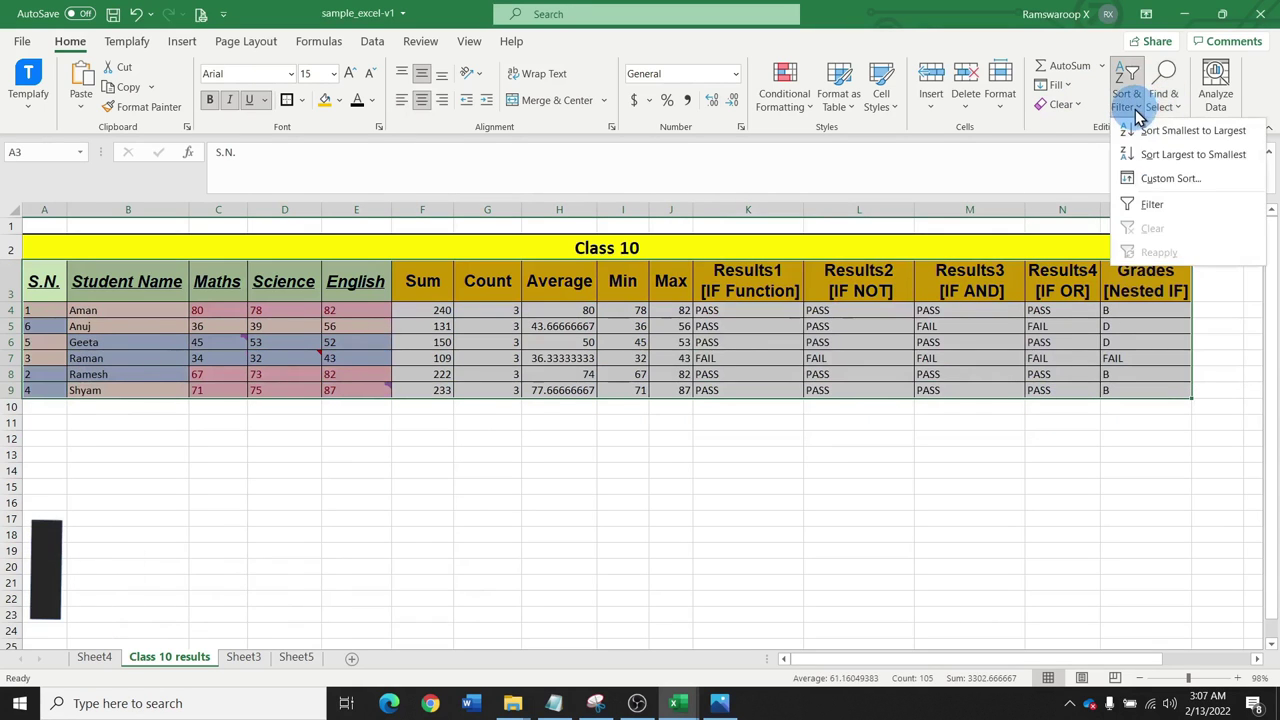
{"action": "left_click", "coordinate": [1151, 204]}
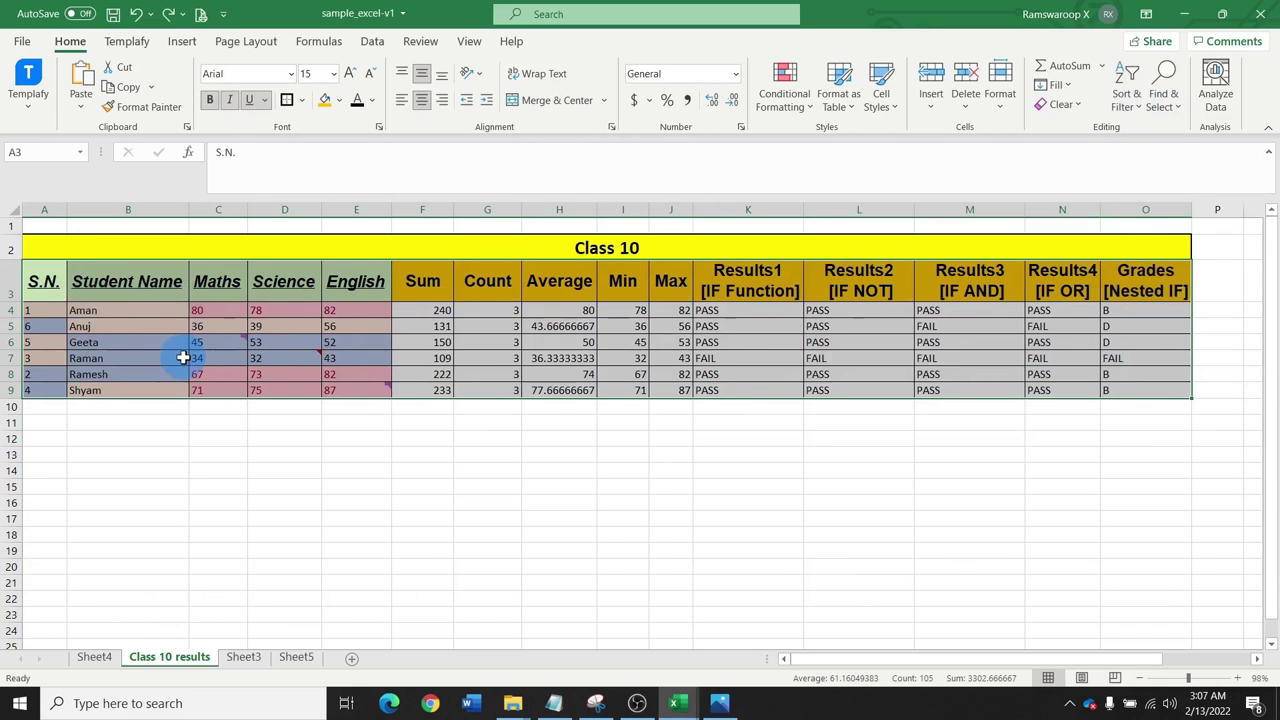
{"action": "left_click", "coordinate": [372, 41]}
{"action": "left_click", "coordinate": [689, 85]}
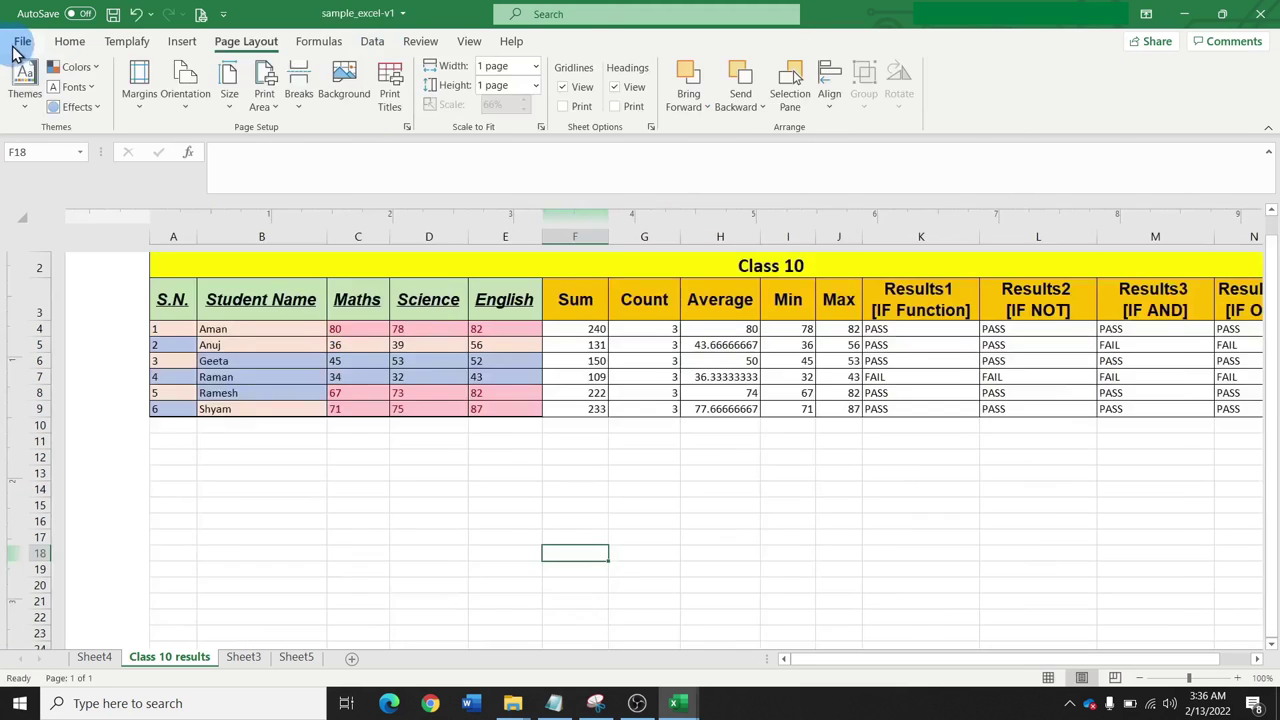
Save a PDF copy of the sample_excel-v1 workbook
{"action": "left_click", "coordinate": [22, 41]}
{"action": "left_click", "coordinate": [54, 266]}
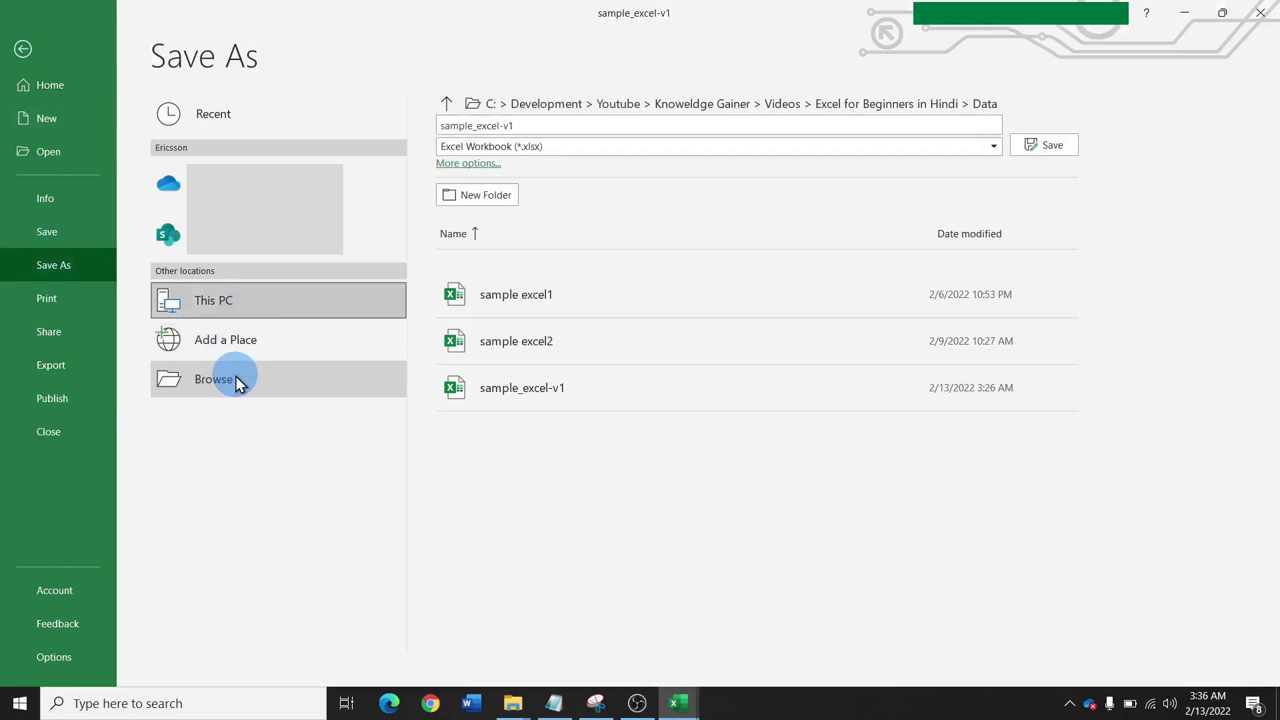
{"action": "left_click", "coordinate": [238, 381]}
{"action": "left_click", "coordinate": [271, 304]}
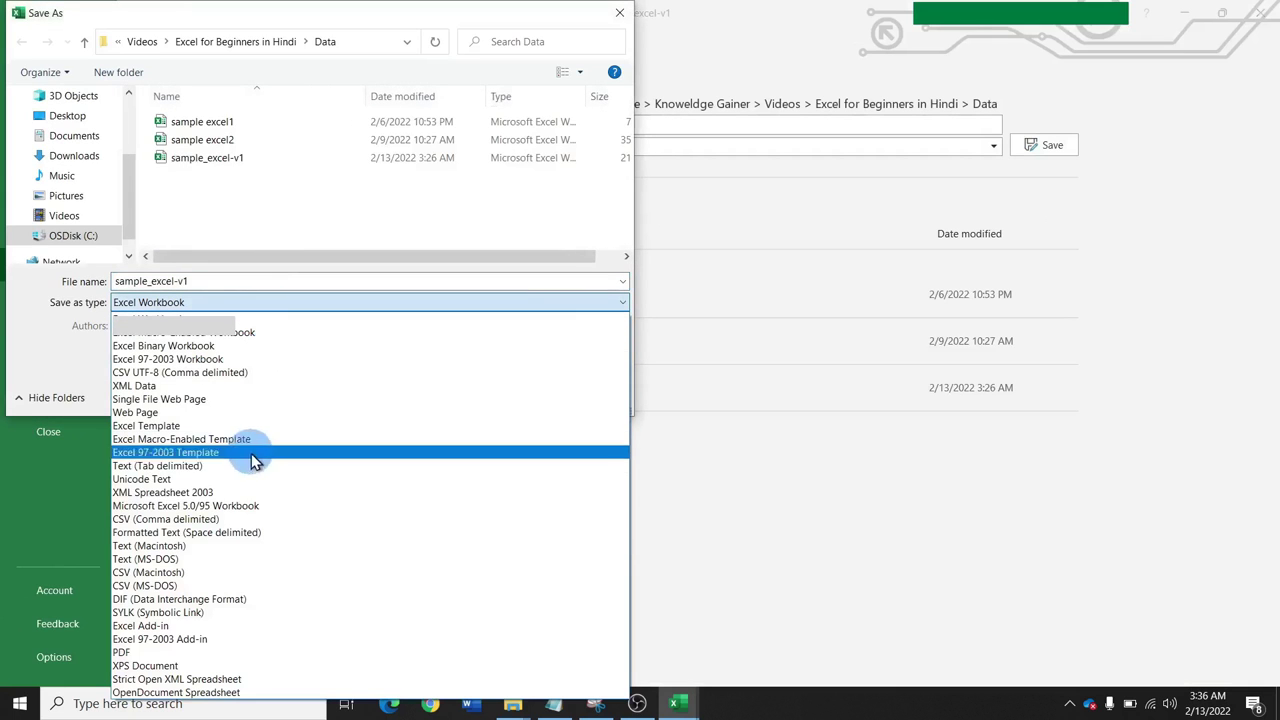
{"action": "left_click", "coordinate": [229, 652]}
{"action": "left_click", "coordinate": [497, 465]}
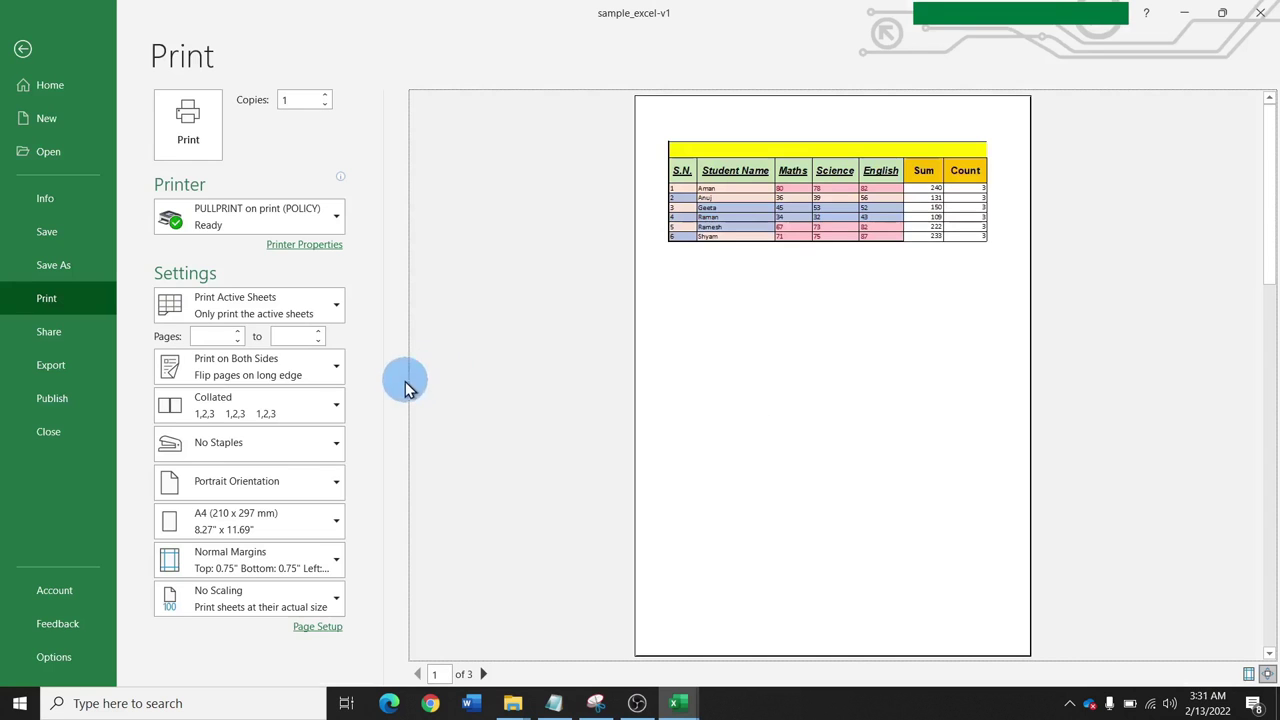
Keep two-sided printing and stapling unchanged, and switch the printout to landscape orientation
{"action": "left_click", "coordinate": [338, 372]}
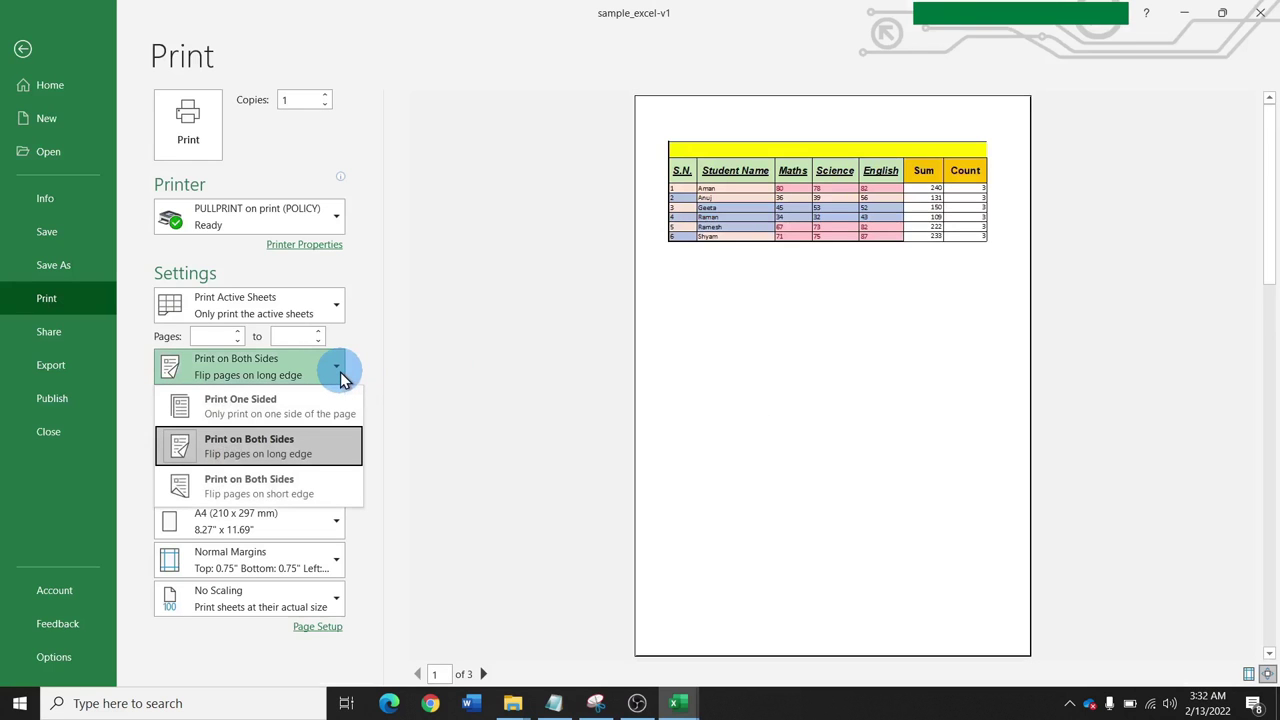
{"action": "left_click", "coordinate": [490, 378]}
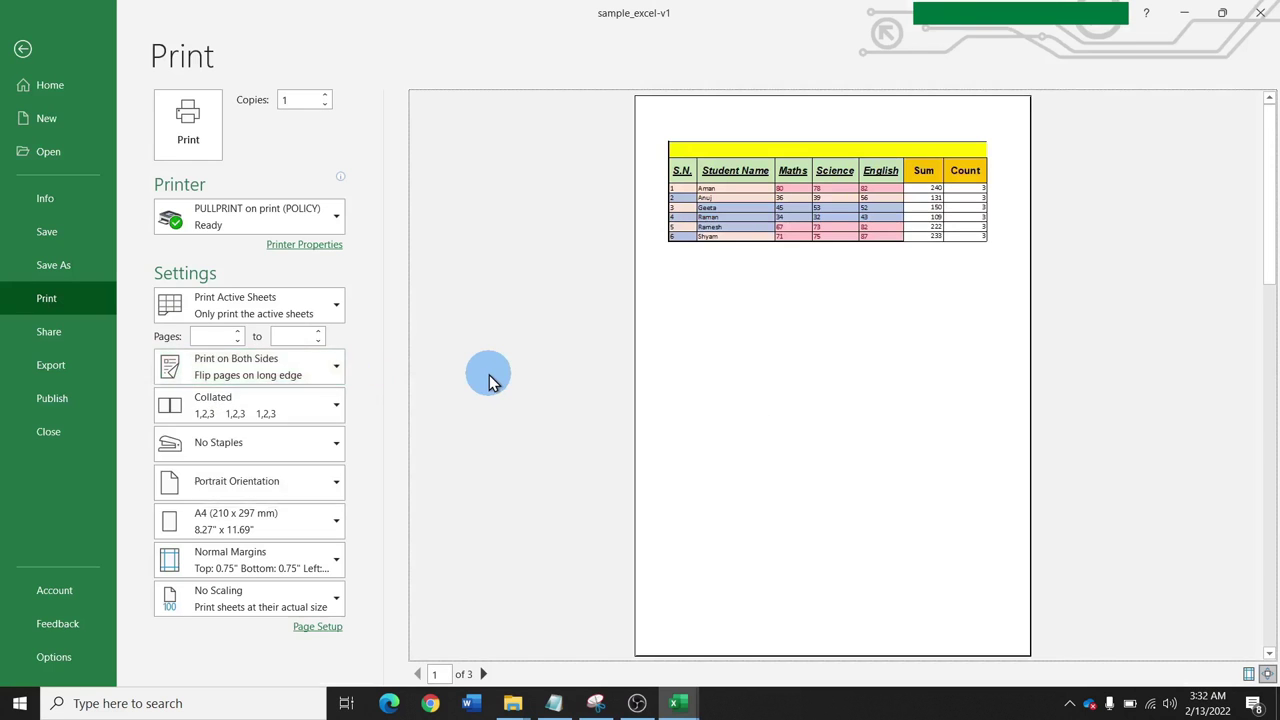
{"action": "left_click", "coordinate": [335, 449]}
{"action": "left_click", "coordinate": [335, 449]}
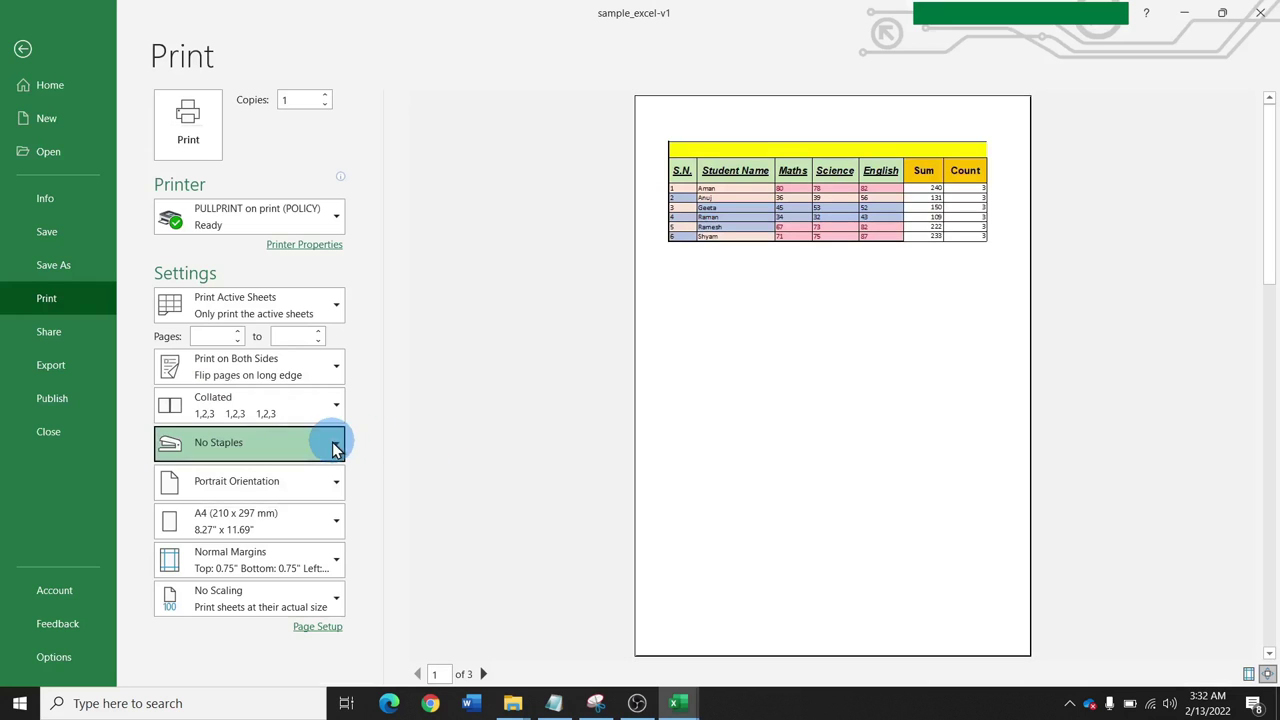
{"action": "left_click", "coordinate": [317, 485]}
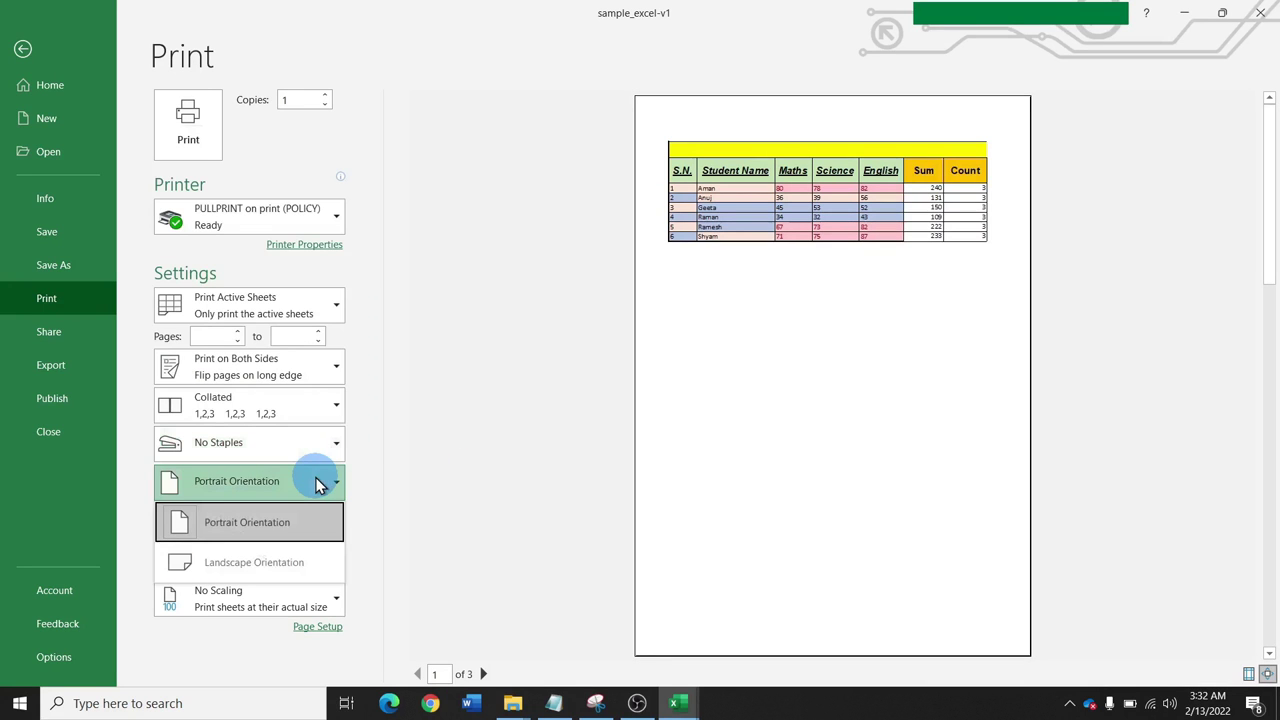
{"action": "left_click", "coordinate": [252, 563]}
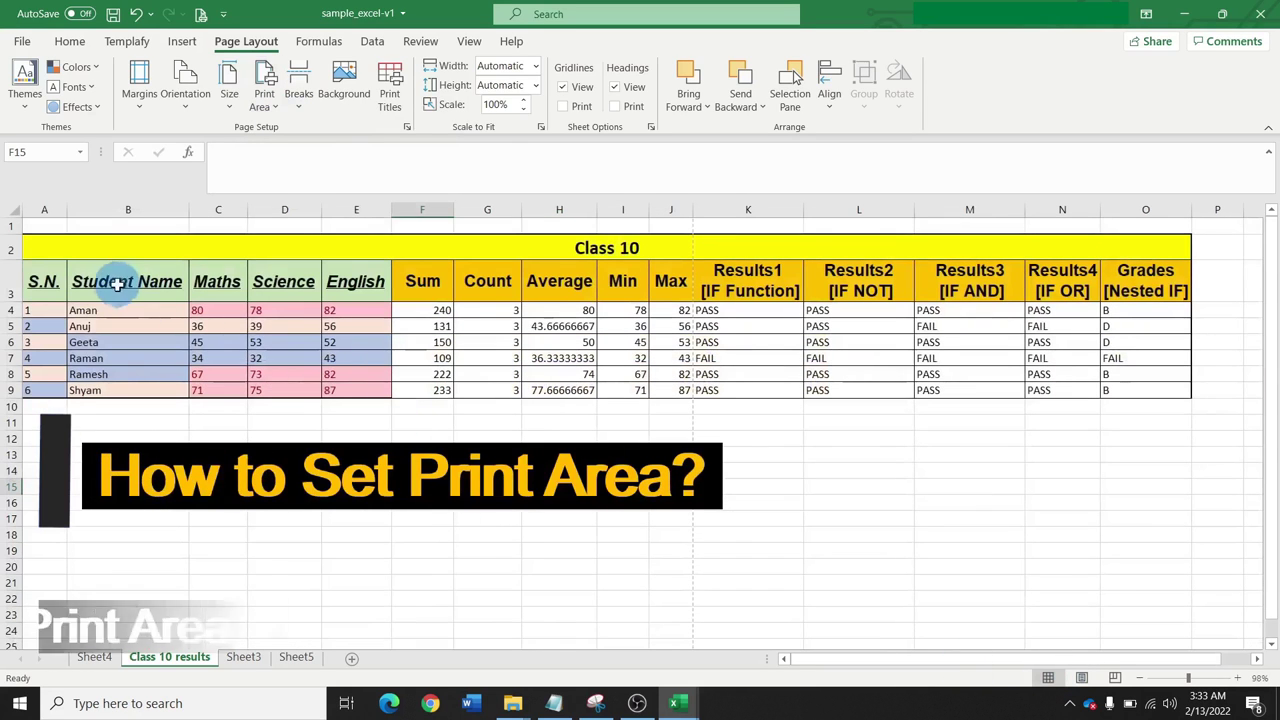
Set B3:E9, Student Name through English, as the print area and preview it
{"action": "left_click_drag", "start_coordinate": [123, 283], "coordinate": [366, 391]}
{"action": "left_click", "coordinate": [264, 100]}
{"action": "left_click", "coordinate": [295, 126]}
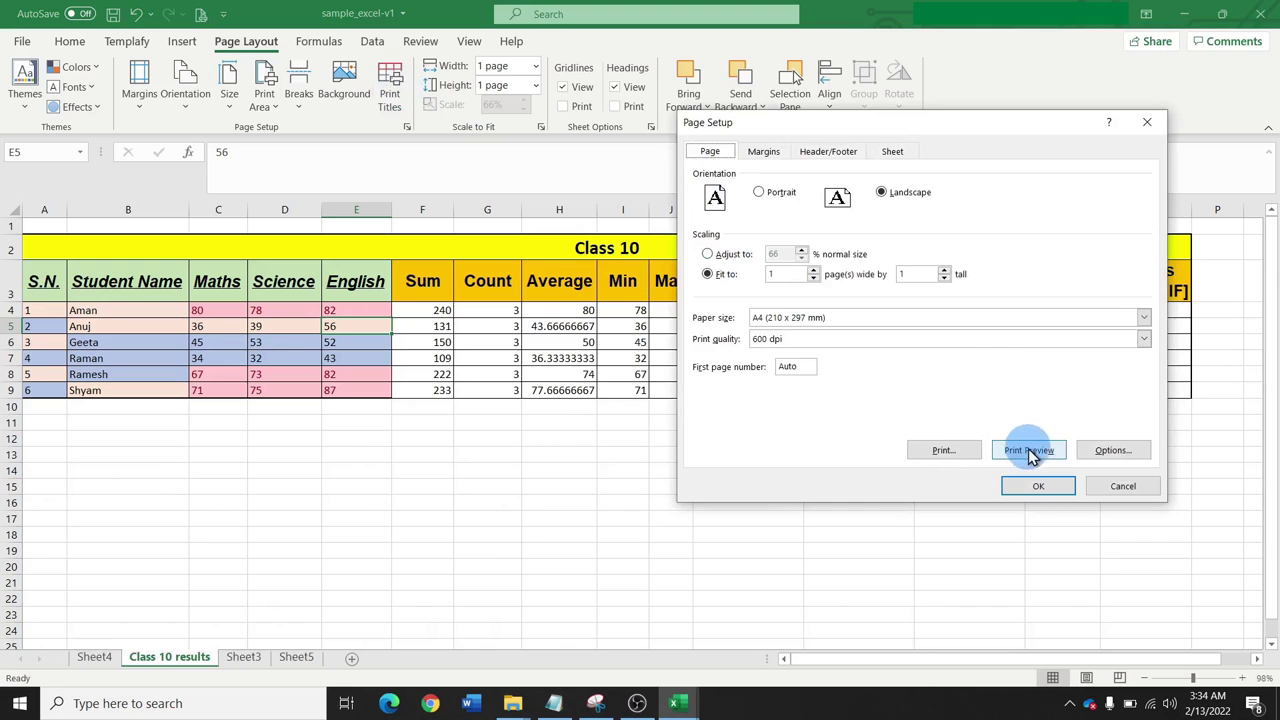
{"action": "left_click", "coordinate": [1030, 451]}
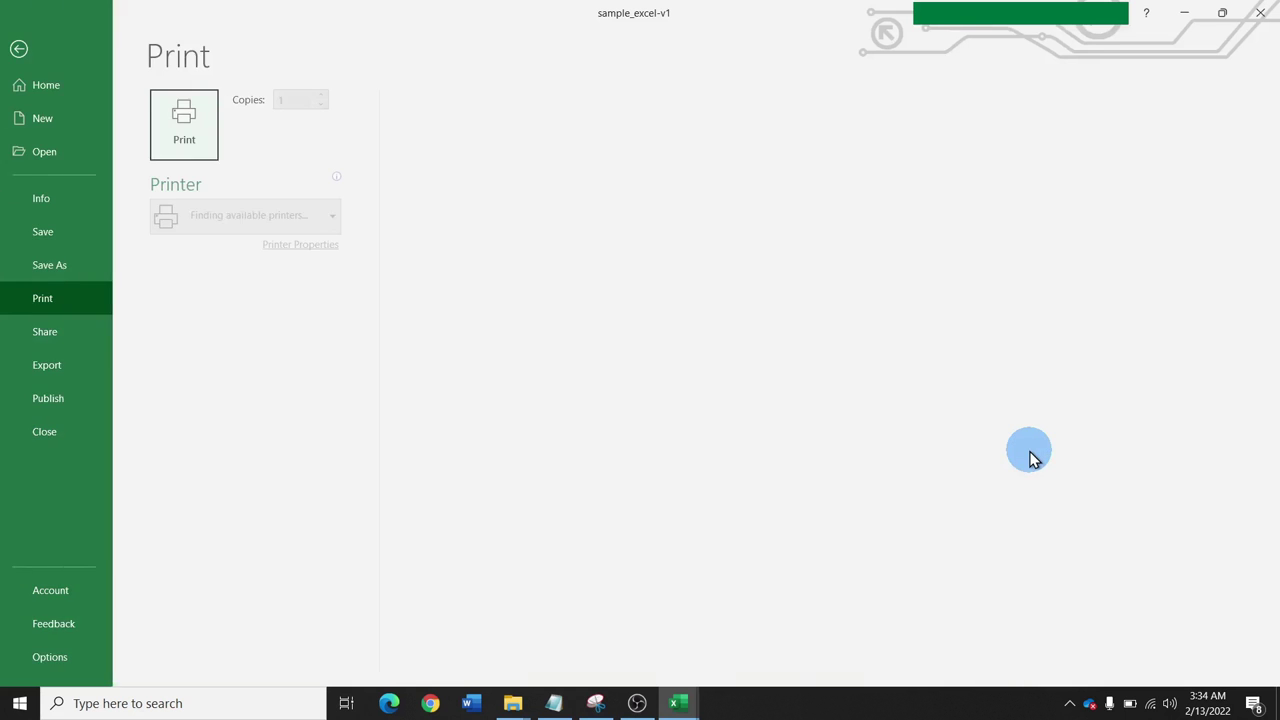